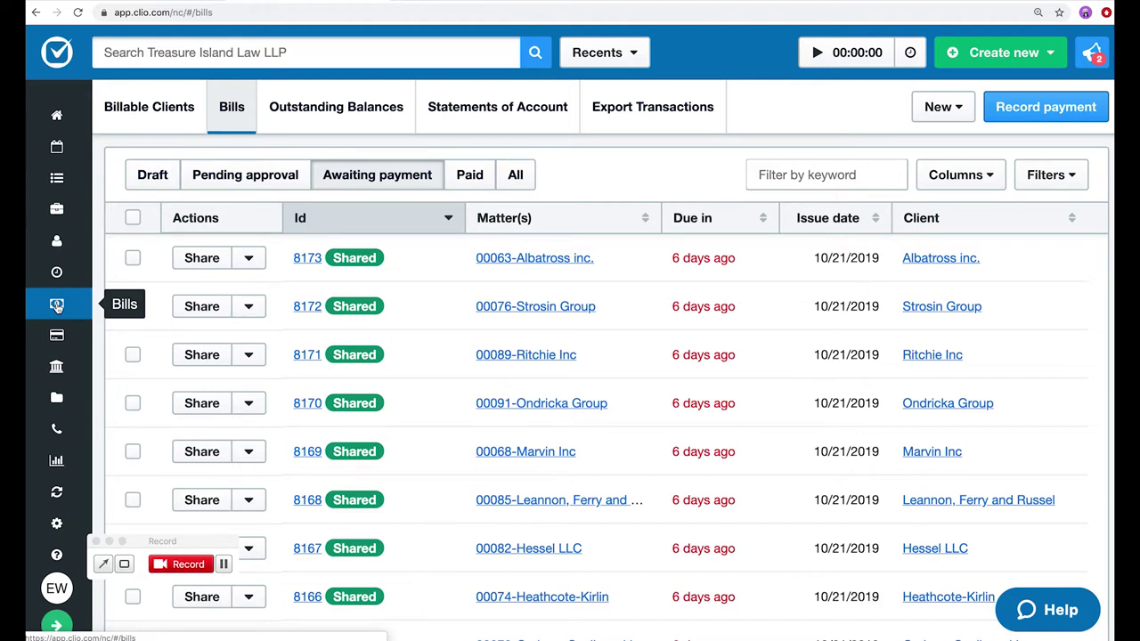
Go to the billable clients list, view the invoice generation options for all clients, and close them without generating bills
{"action": "left_click", "coordinate": [143, 109]}
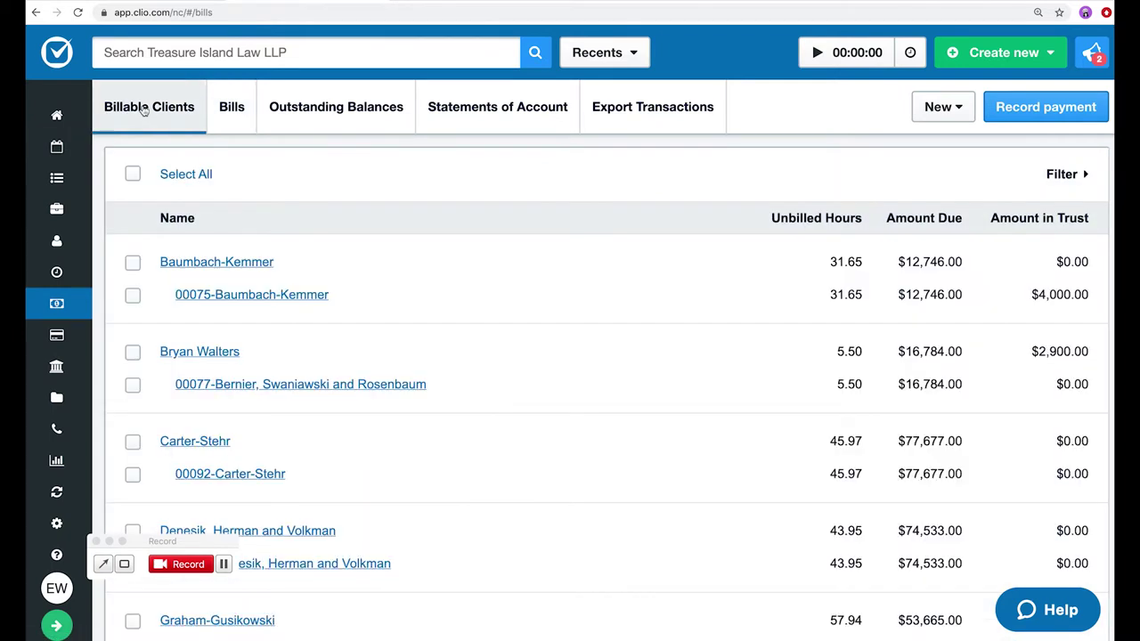
{"action": "left_click", "coordinate": [133, 174]}
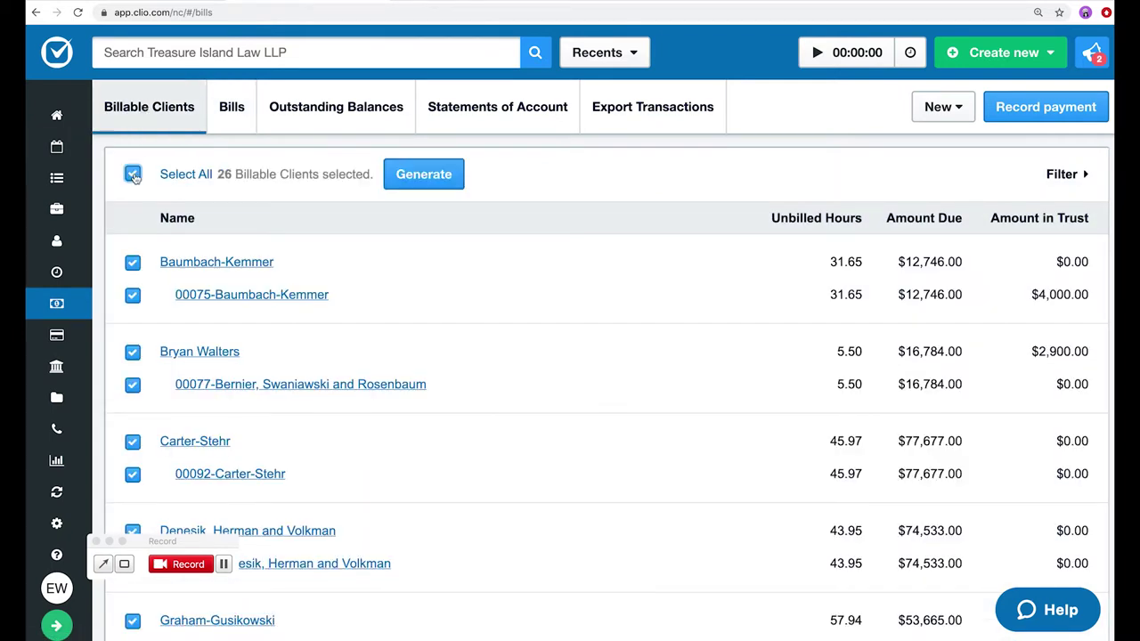
{"action": "left_click", "coordinate": [422, 176]}
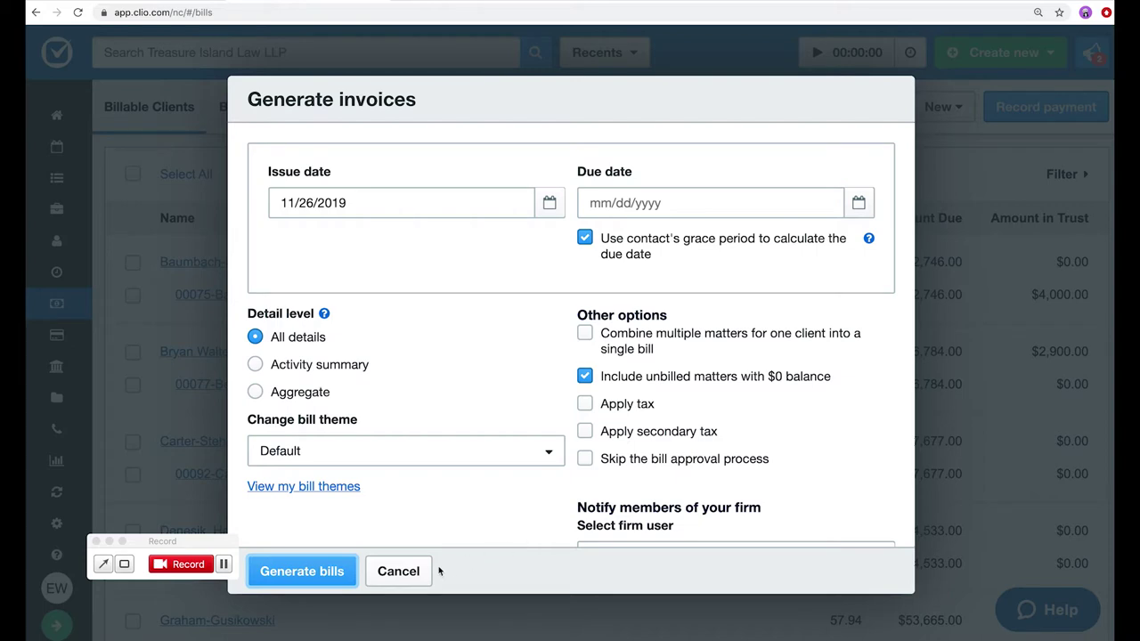
{"action": "left_click", "coordinate": [400, 572]}
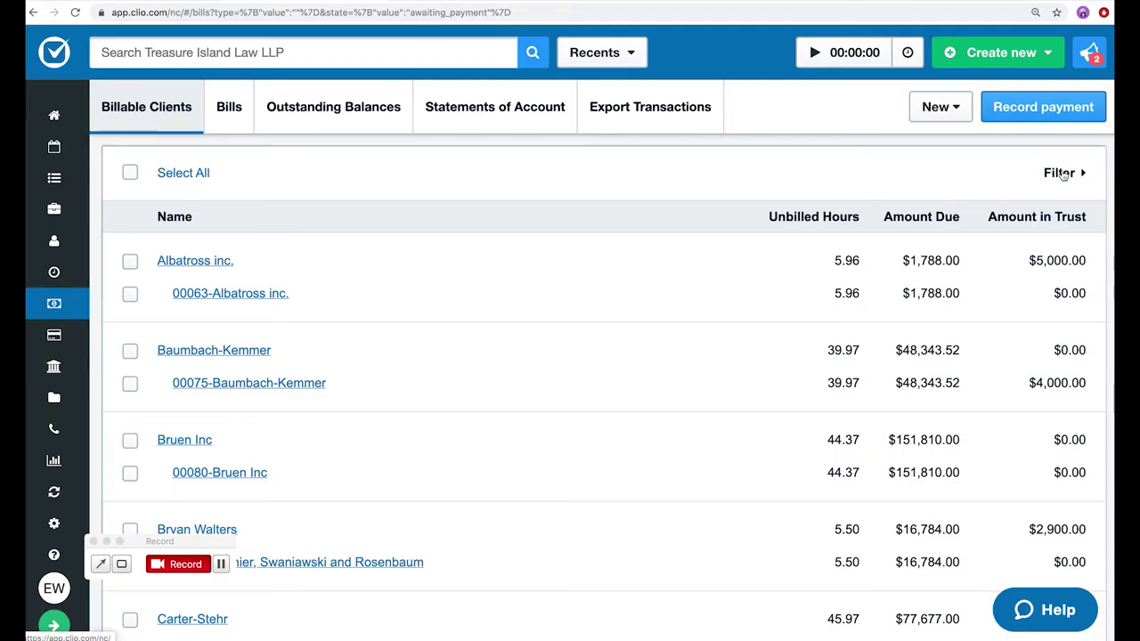
Filter the billable clients to activities dated 10/01/2019 through 10/31/2019
{"action": "left_click", "coordinate": [1061, 174]}
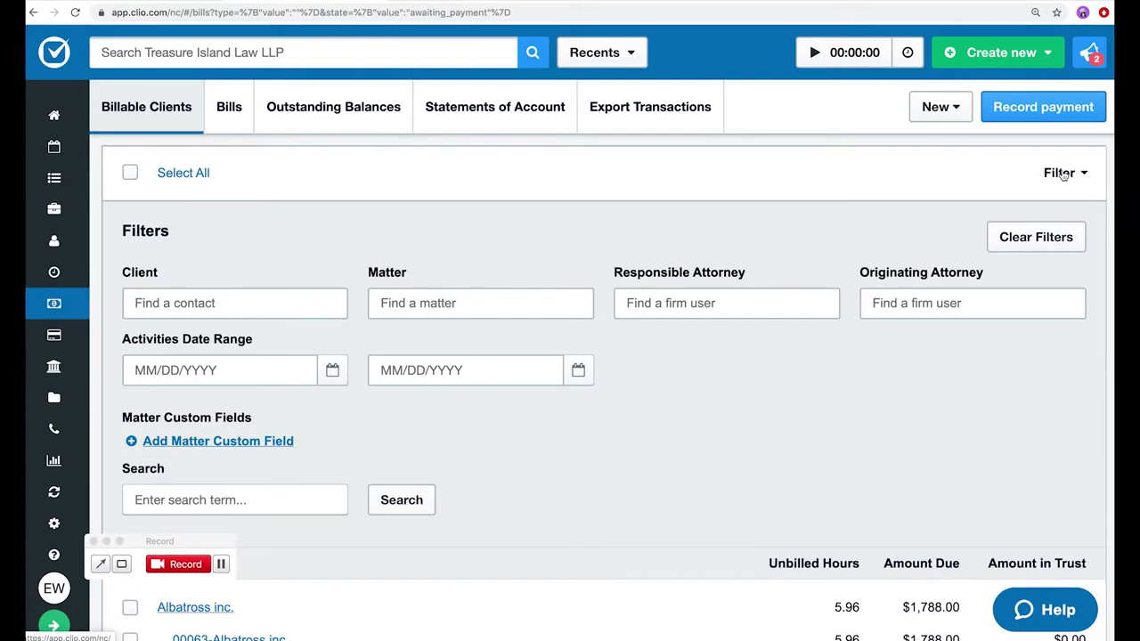
{"action": "left_click", "coordinate": [244, 369]}
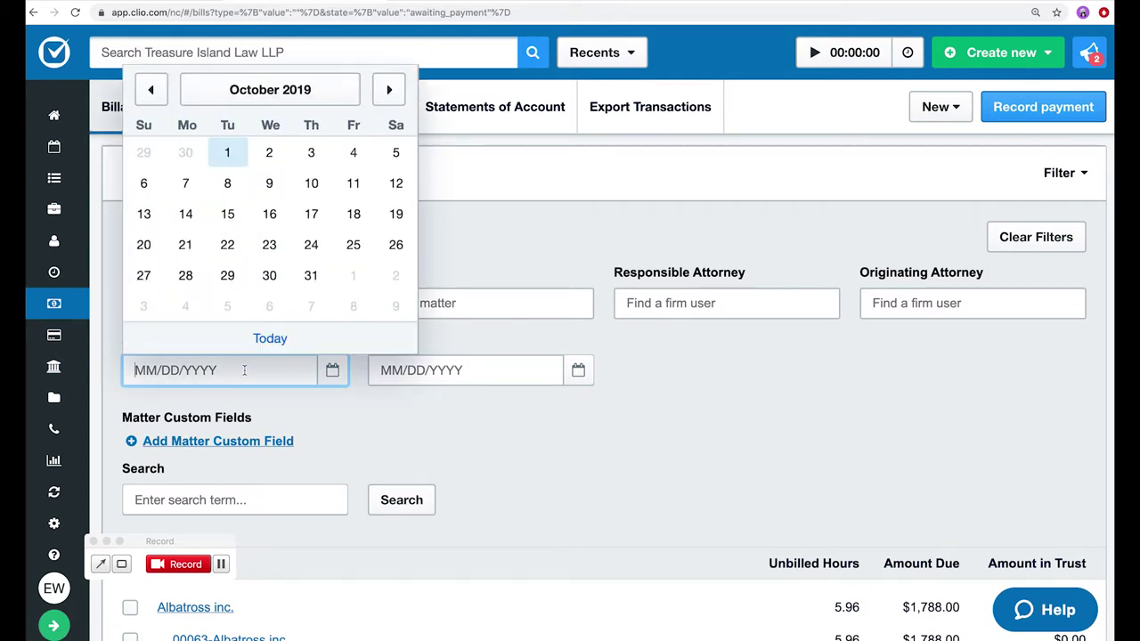
{"action": "left_click", "coordinate": [228, 168]}
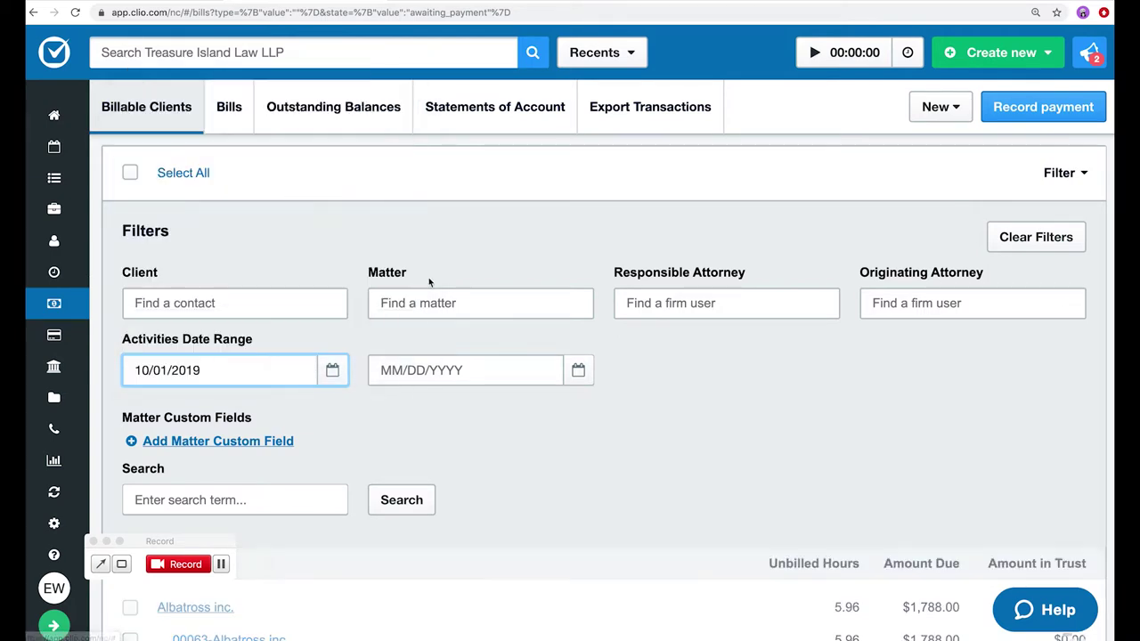
{"action": "left_click", "coordinate": [411, 371]}
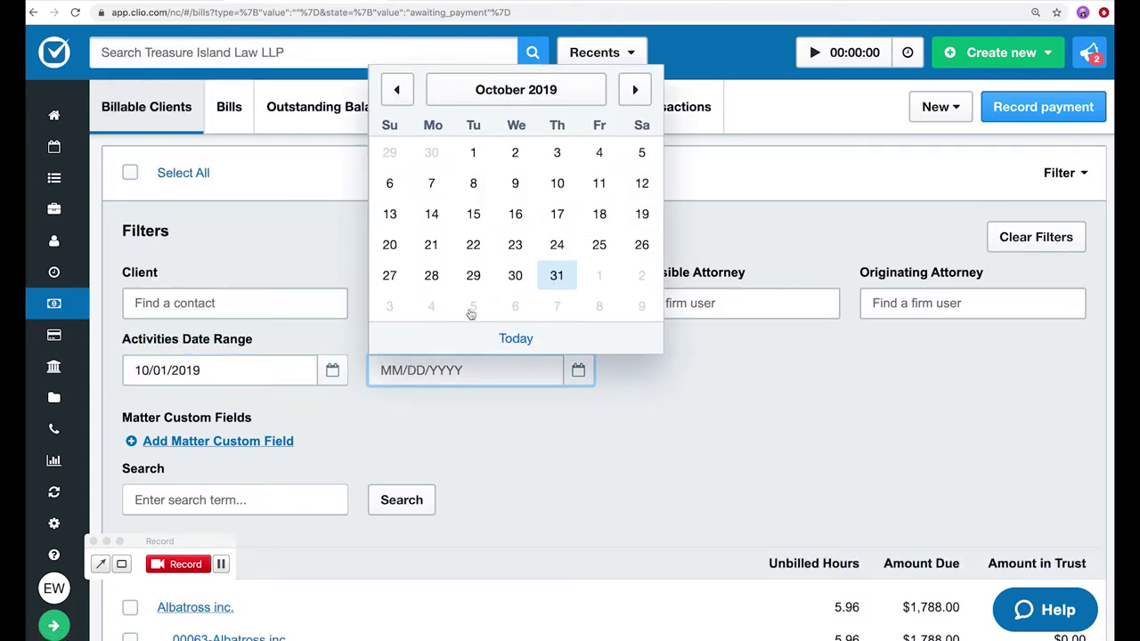
{"action": "left_click", "coordinate": [556, 276]}
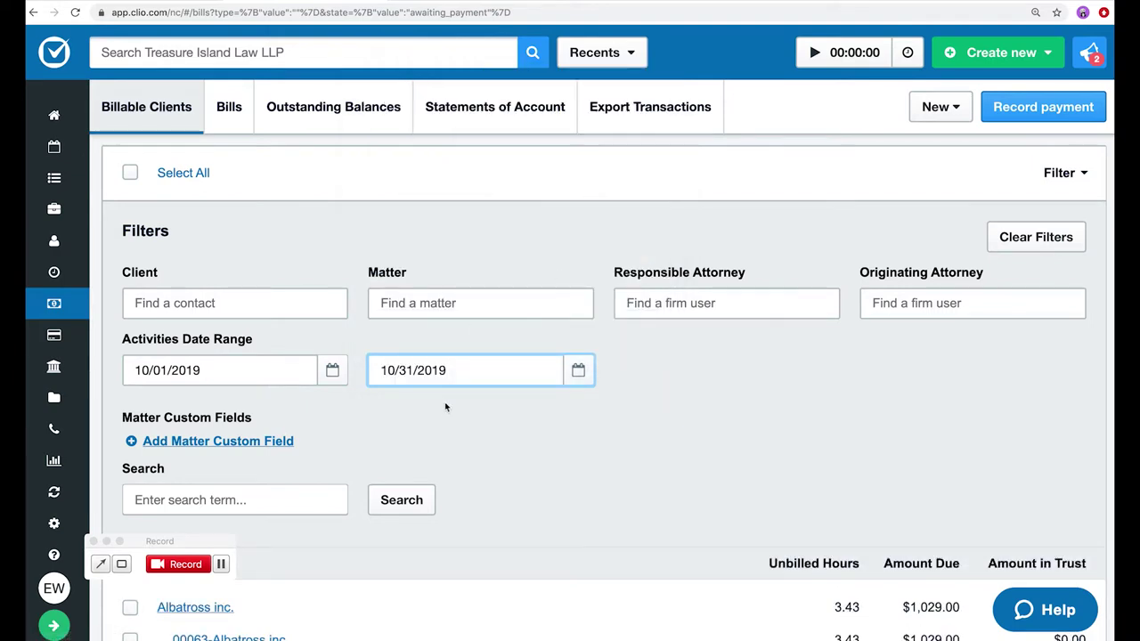
Add a matter custom field filter for Billing Cadence set to Monthly
{"action": "scroll", "coordinate": [445, 401], "scroll_direction": "down", "scroll_amount": 1}
{"action": "scroll", "coordinate": [445, 407], "scroll_direction": "down", "scroll_amount": 1}
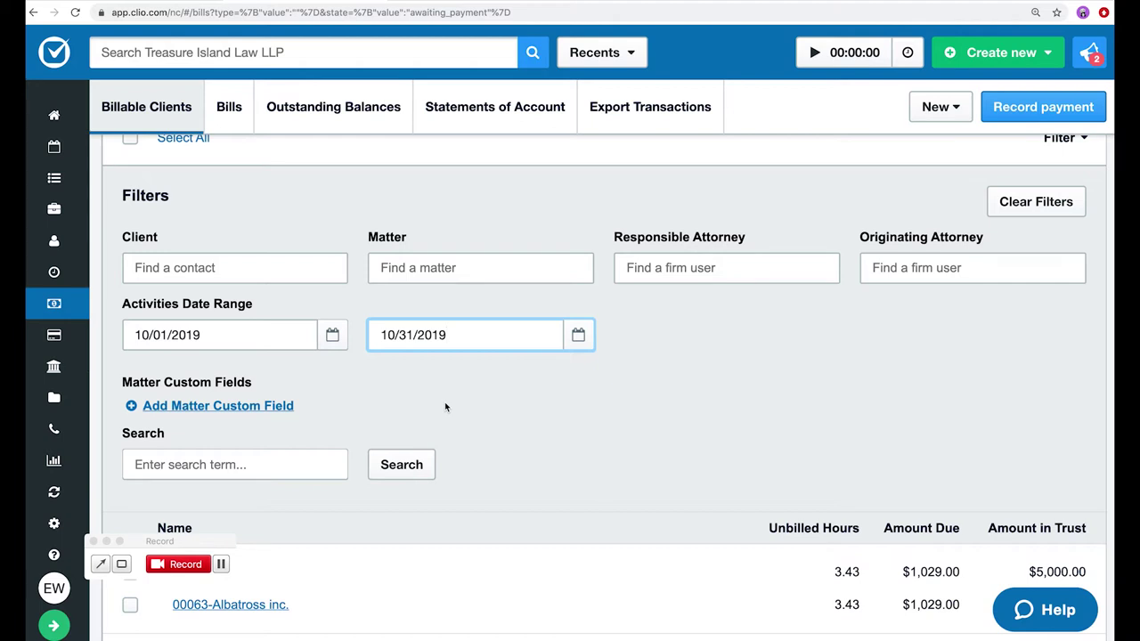
{"action": "left_click", "coordinate": [279, 406]}
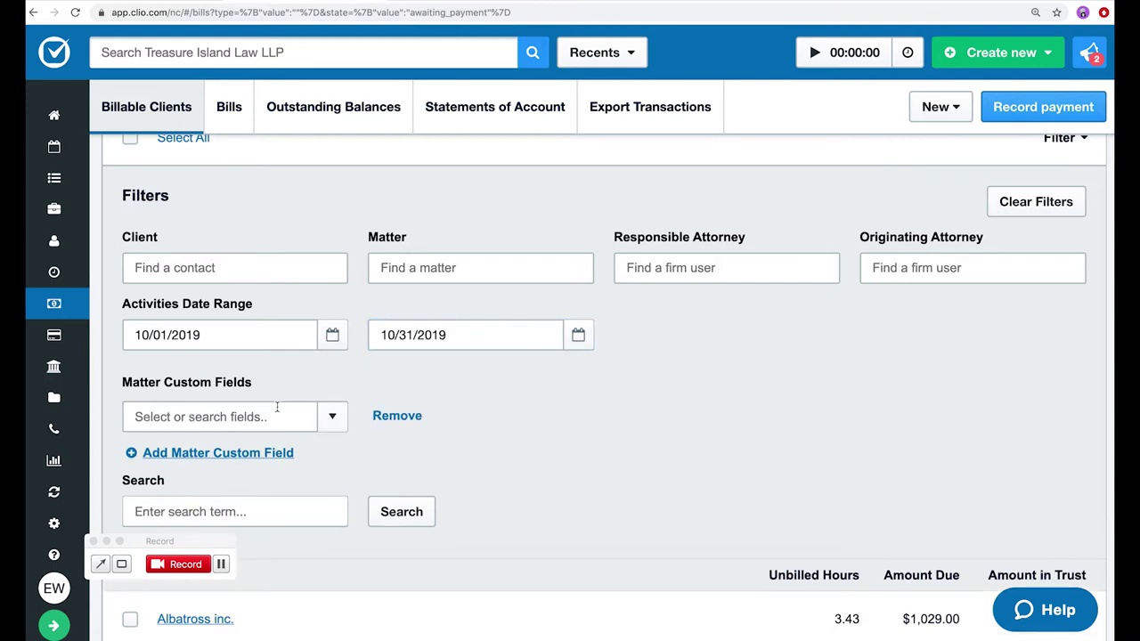
{"action": "left_click", "coordinate": [334, 418]}
{"action": "left_click", "coordinate": [228, 478]}
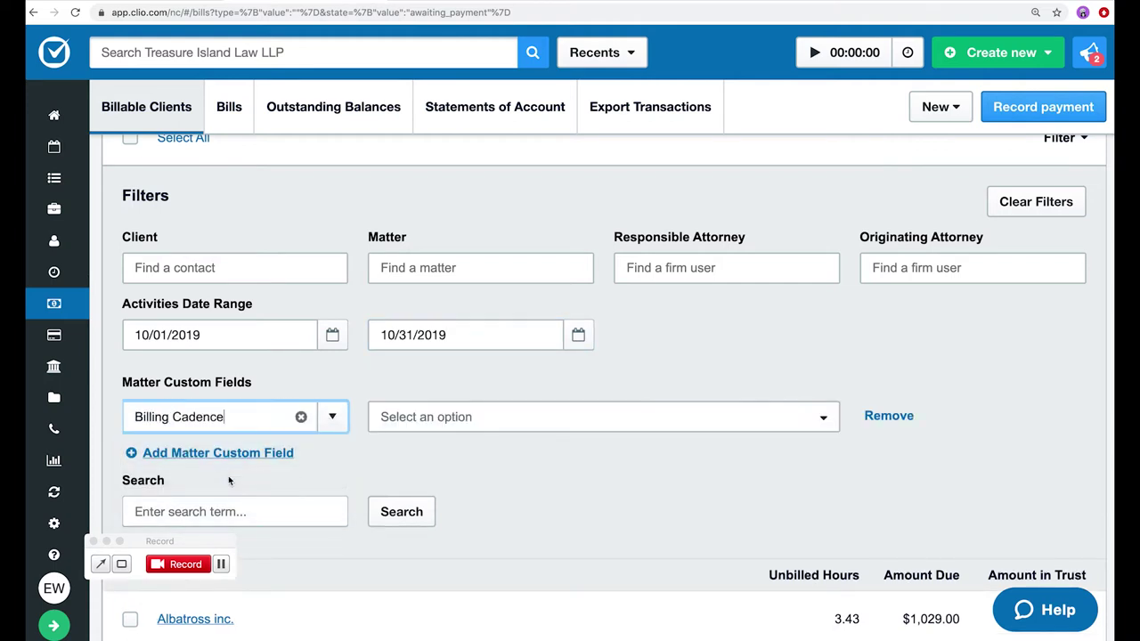
{"action": "left_click", "coordinate": [524, 427]}
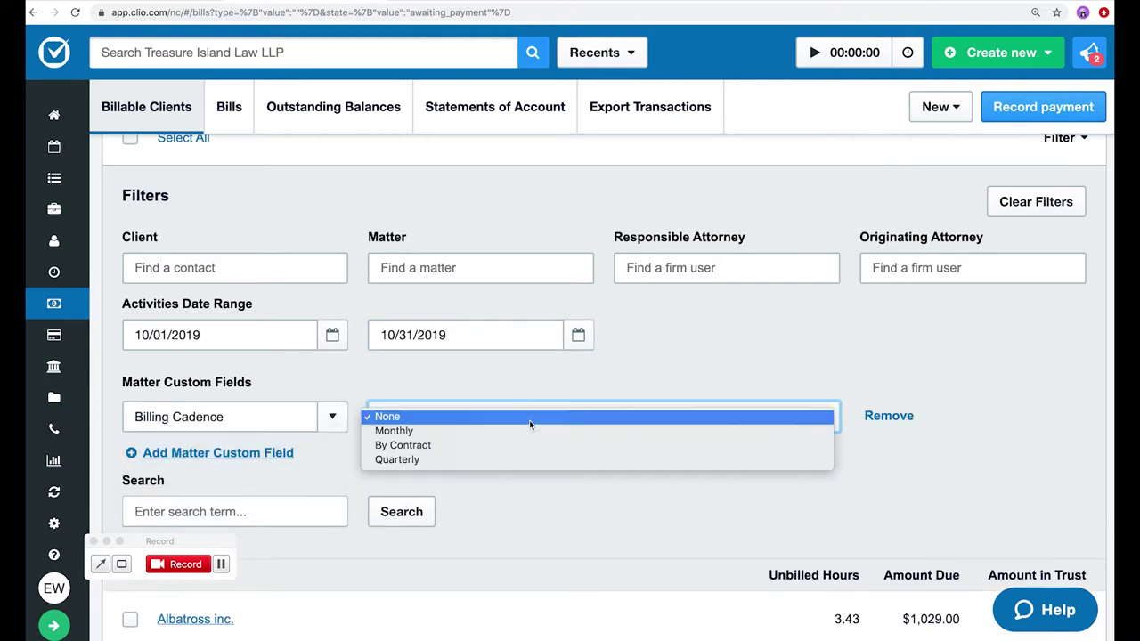
{"action": "left_click", "coordinate": [449, 431]}
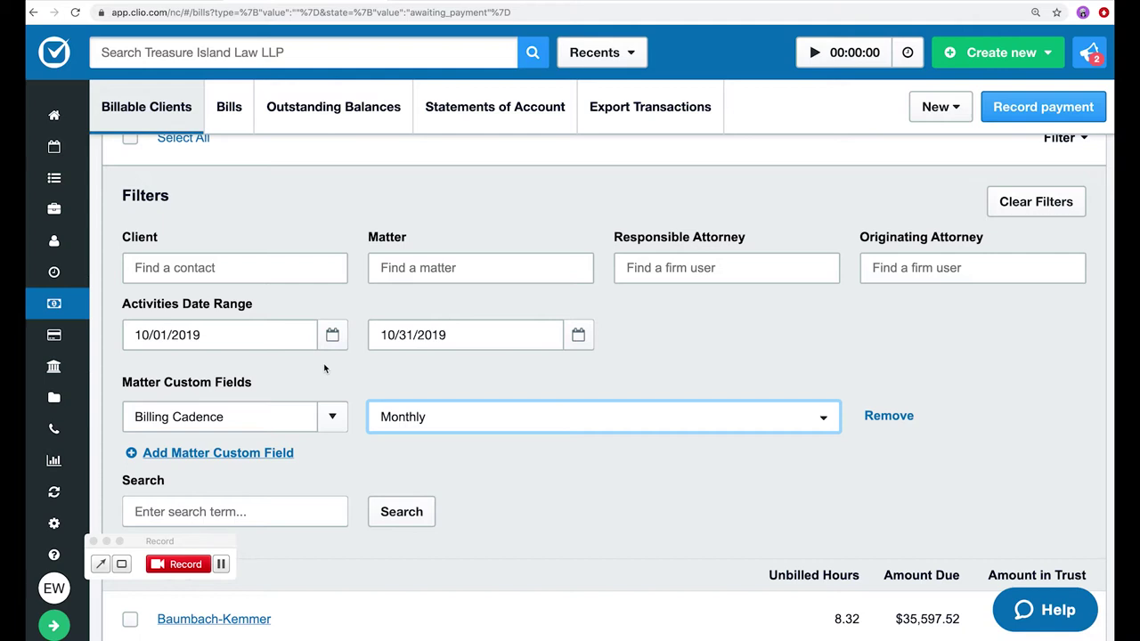
Clear the start date of the activities date range and set it back to 10/01/2019
{"action": "left_click", "coordinate": [264, 332]}
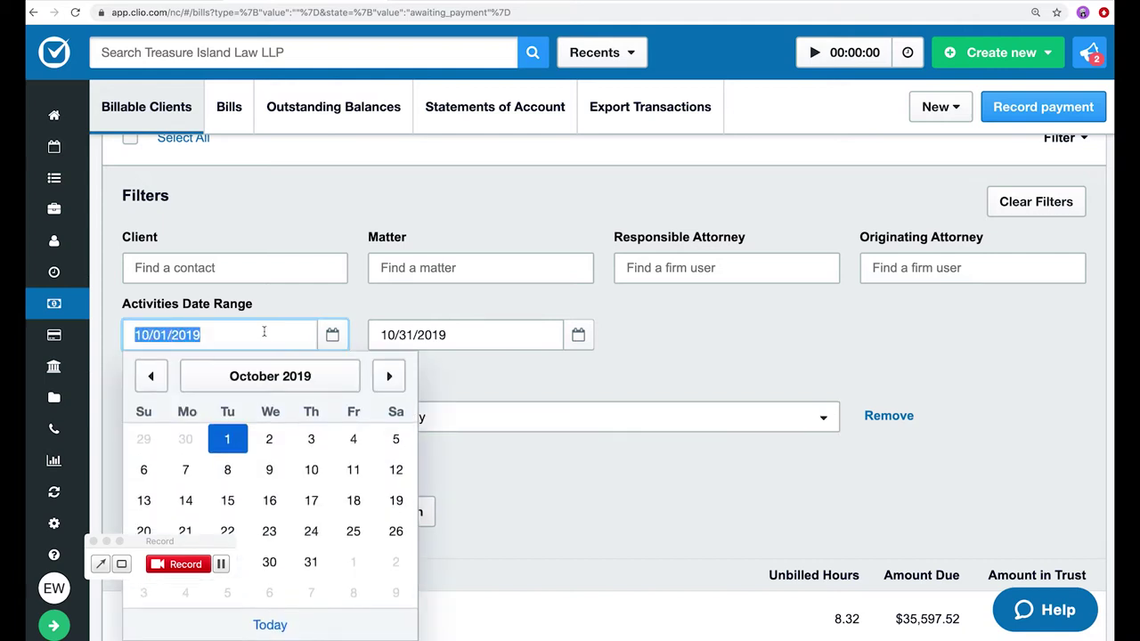
{"action": "key", "text": "BackSpace"}
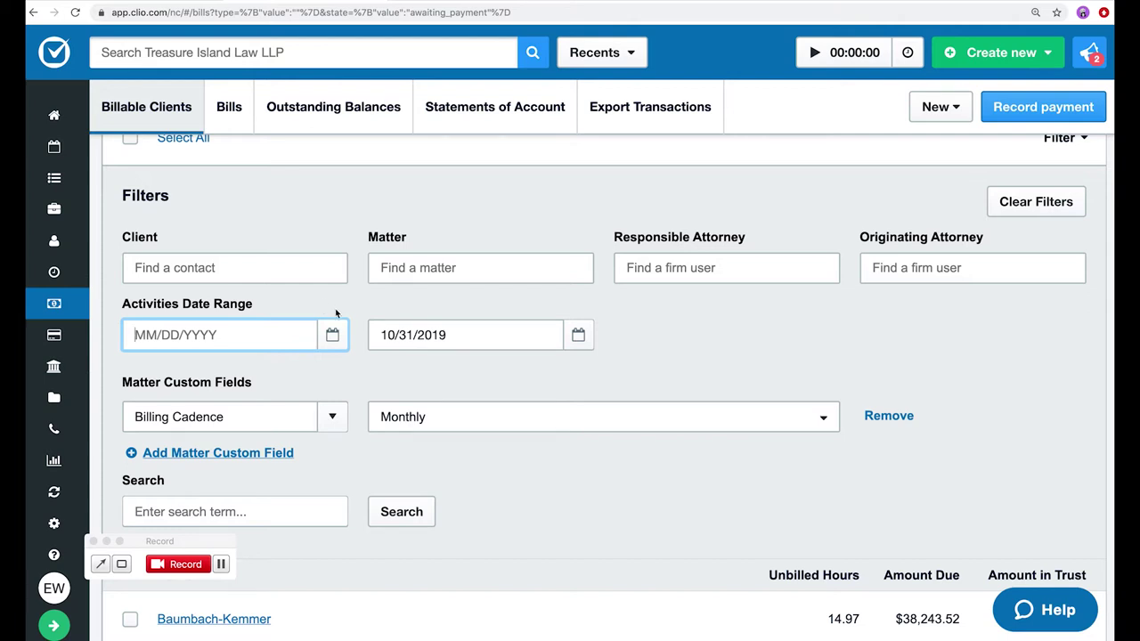
{"action": "left_click", "coordinate": [332, 336]}
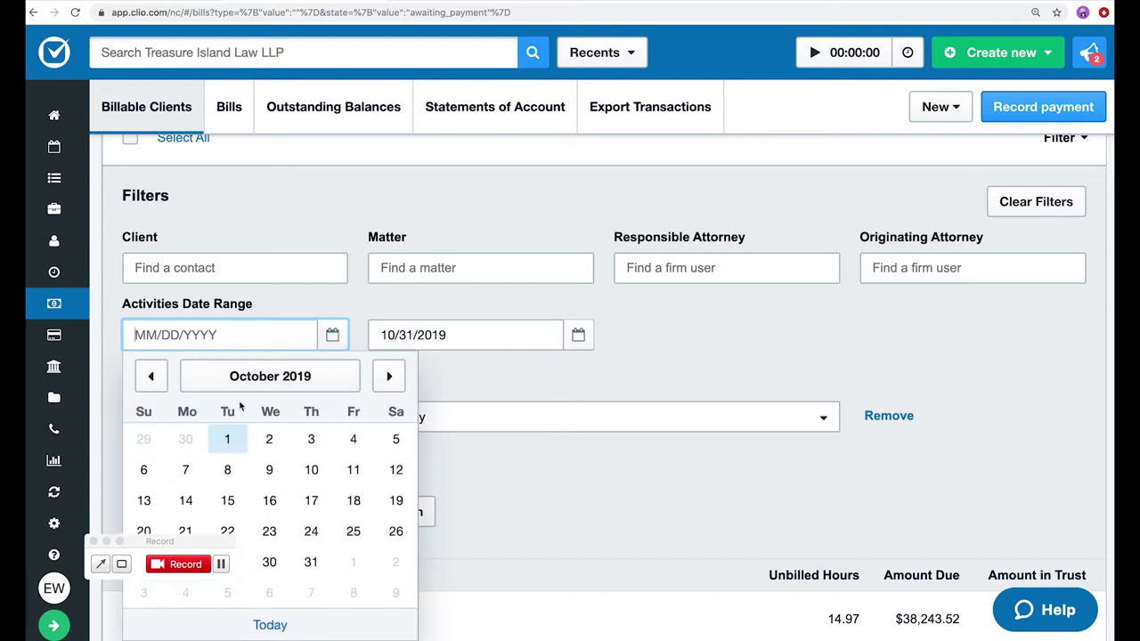
{"action": "left_click", "coordinate": [228, 439]}
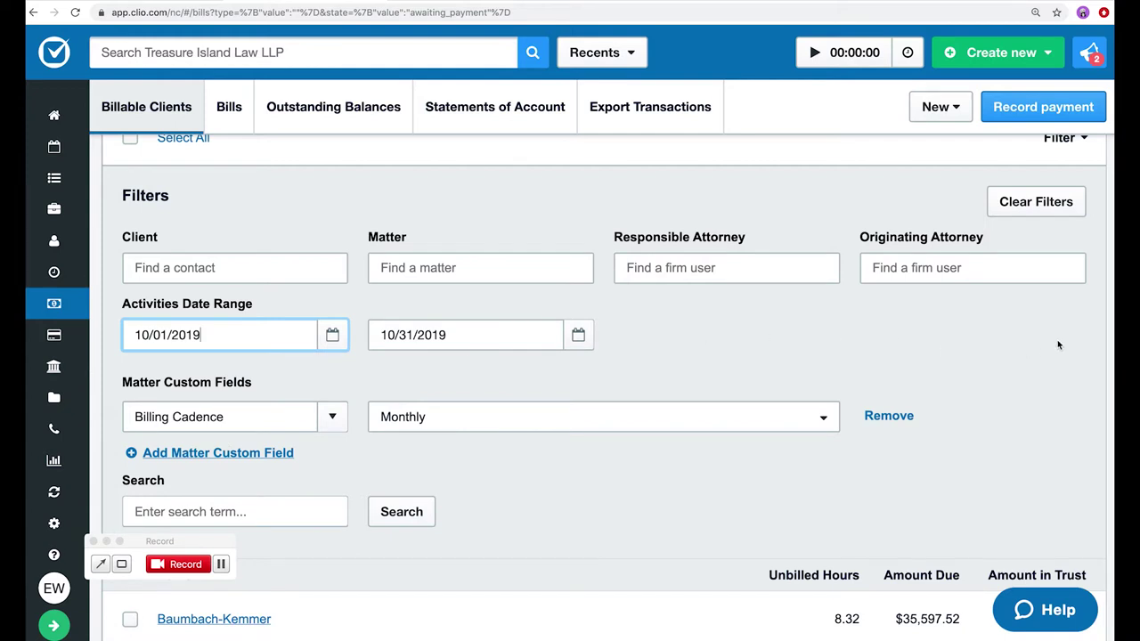
Collapse the filters and open the invoice generation options for all the filtered billable clients
{"action": "scroll", "coordinate": [1057, 340], "scroll_direction": "up", "scroll_amount": 1}
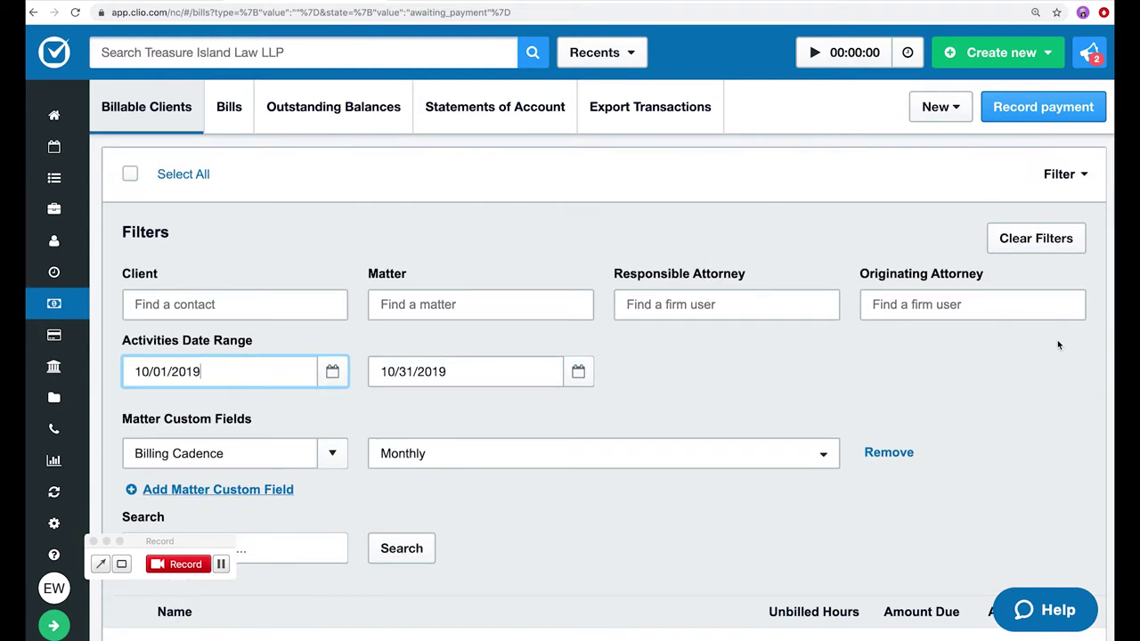
{"action": "left_click", "coordinate": [1059, 175]}
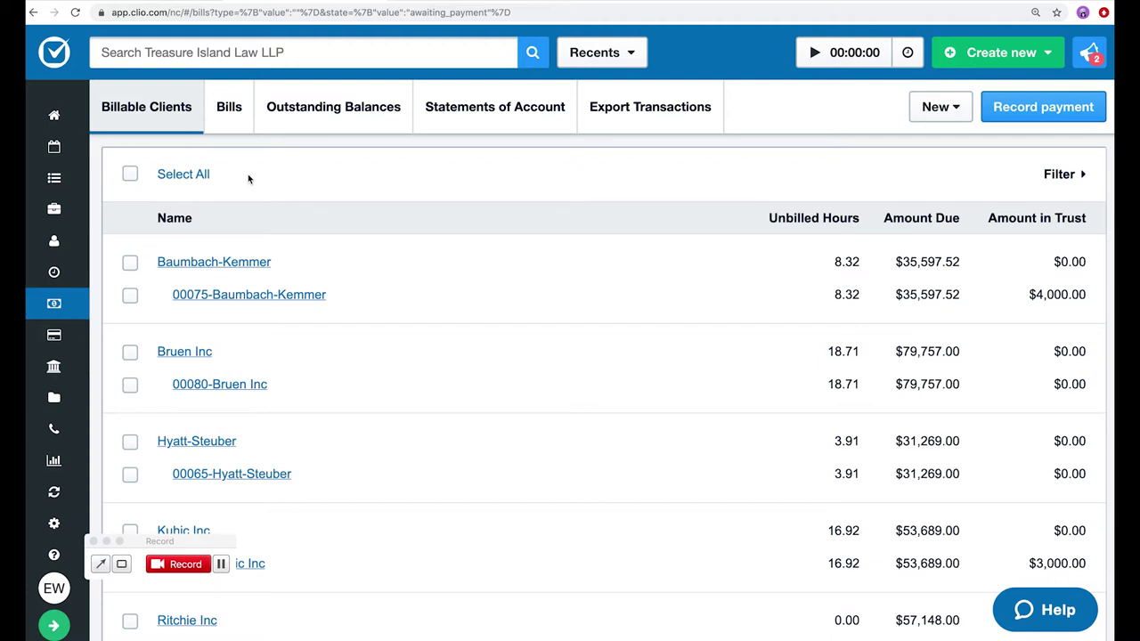
{"action": "left_click", "coordinate": [131, 175]}
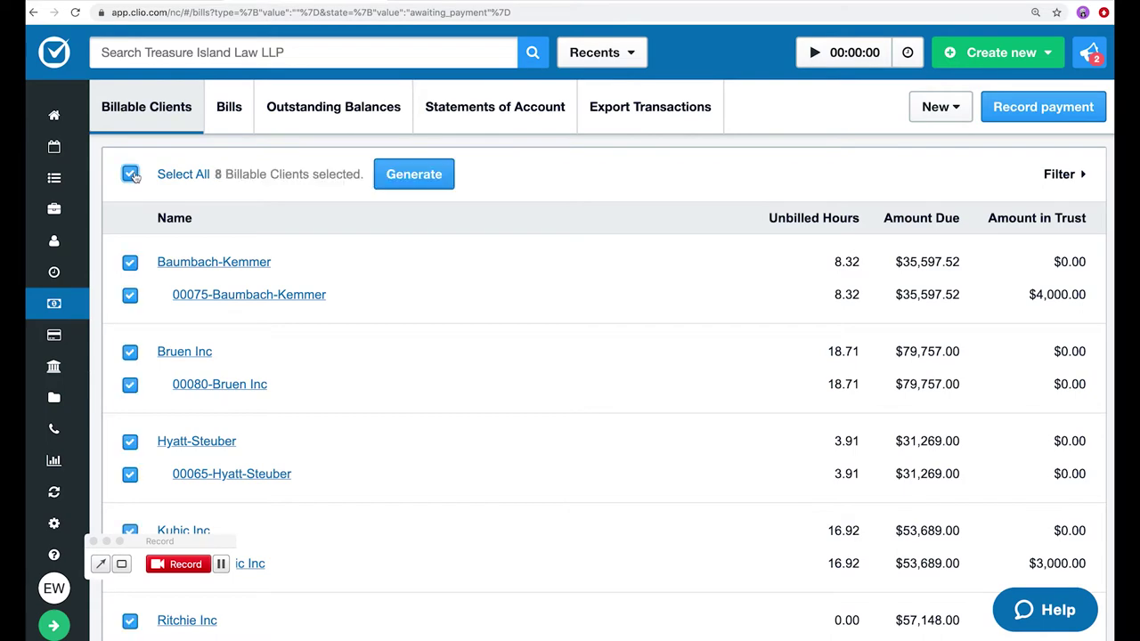
{"action": "left_click", "coordinate": [404, 180]}
{"action": "left_click", "coordinate": [404, 182]}
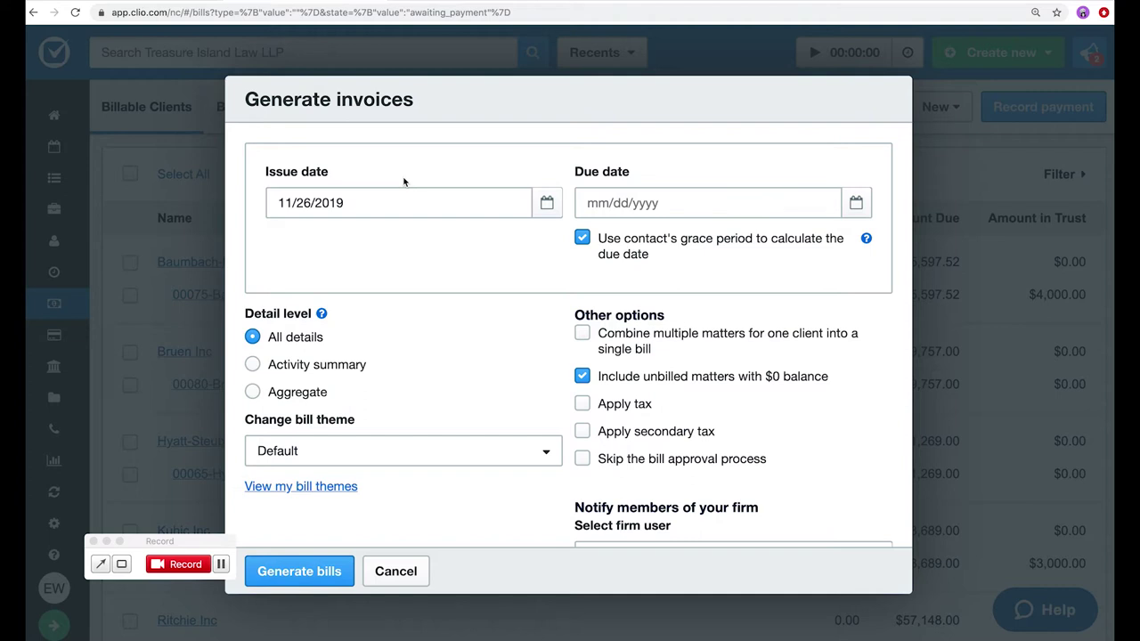
View the calendar for the invoice issue date without picking another date
{"action": "left_click", "coordinate": [548, 204]}
{"action": "left_click", "coordinate": [548, 204]}
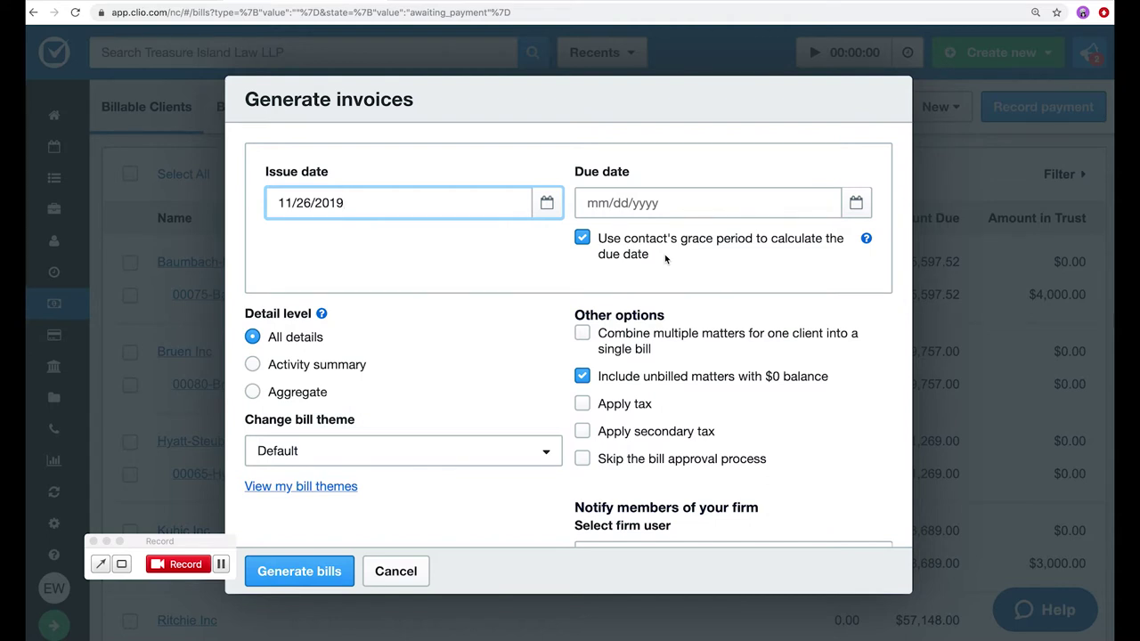
Try the Activity summary and Aggregate detail levels, view the aggregation options, and return to All details
{"action": "scroll", "coordinate": [379, 348], "scroll_direction": "down", "scroll_amount": 2}
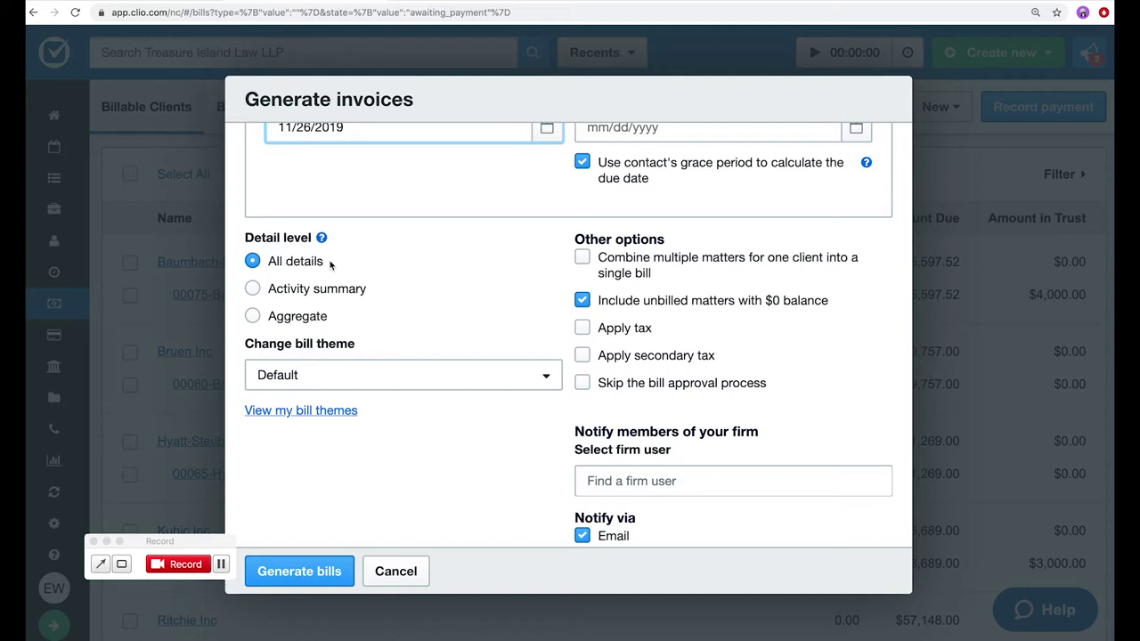
{"action": "left_click", "coordinate": [255, 290]}
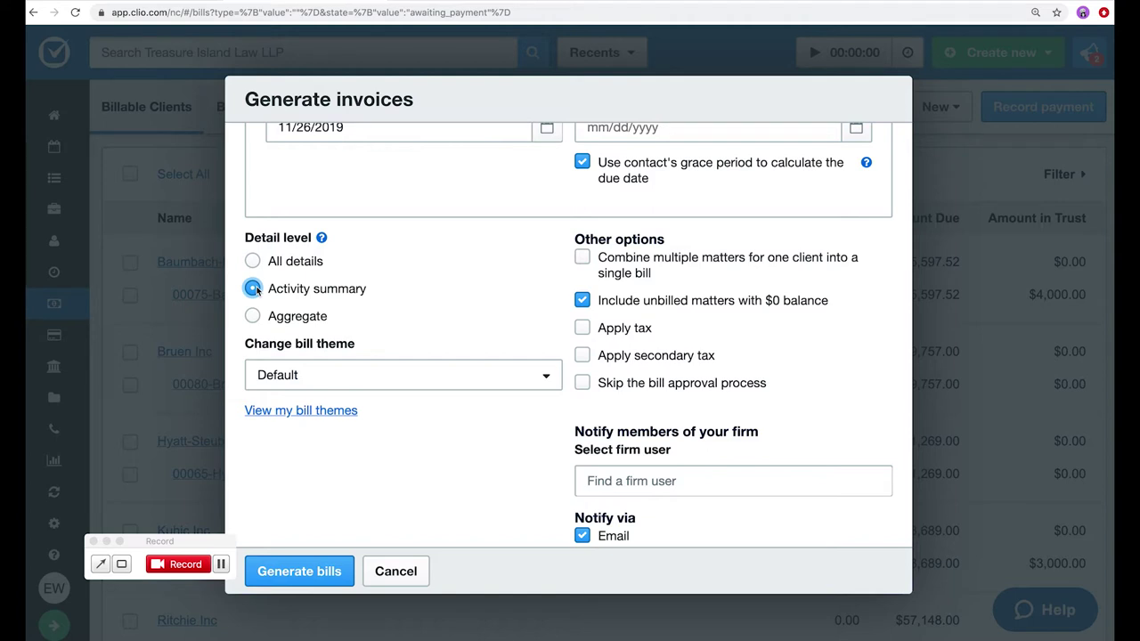
{"action": "left_click", "coordinate": [253, 317]}
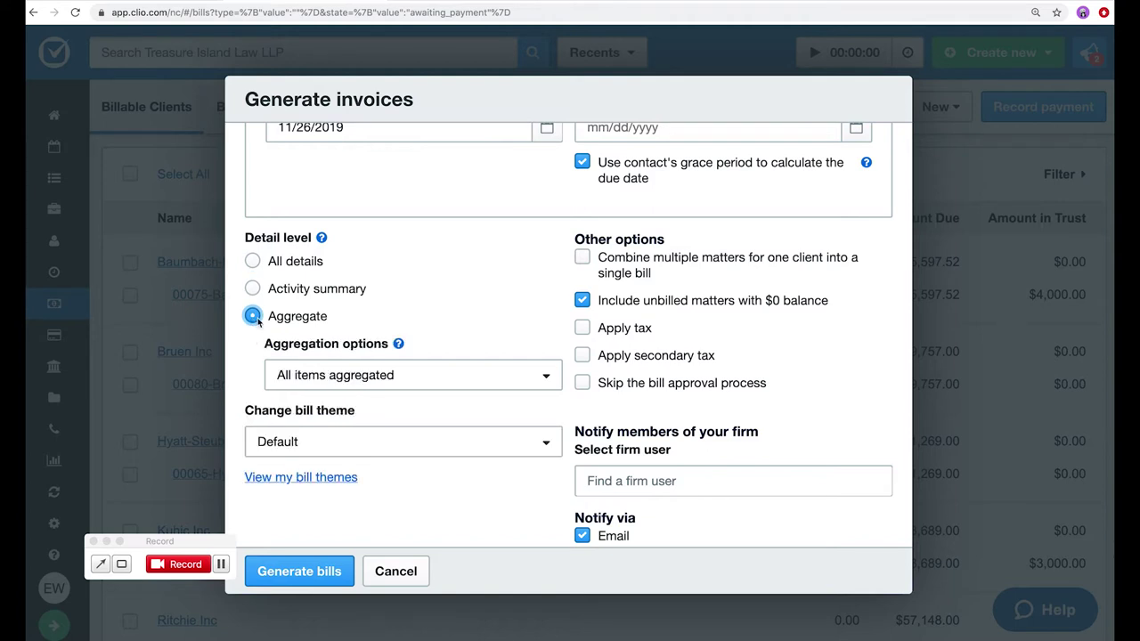
{"action": "left_click", "coordinate": [548, 378]}
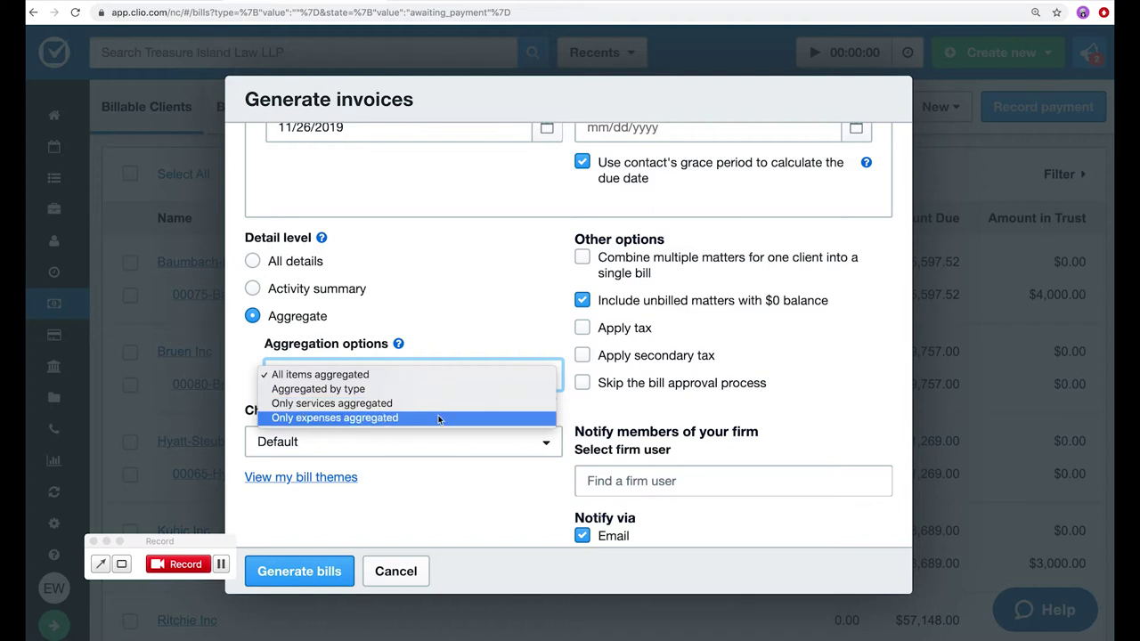
{"action": "left_click", "coordinate": [472, 348]}
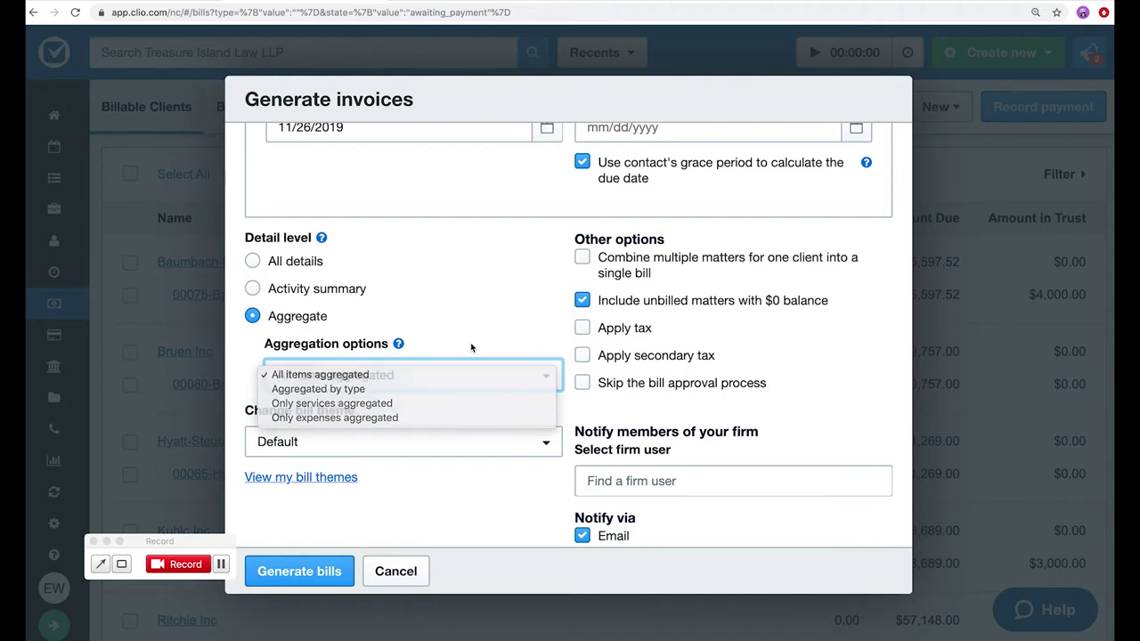
{"action": "left_click", "coordinate": [253, 262]}
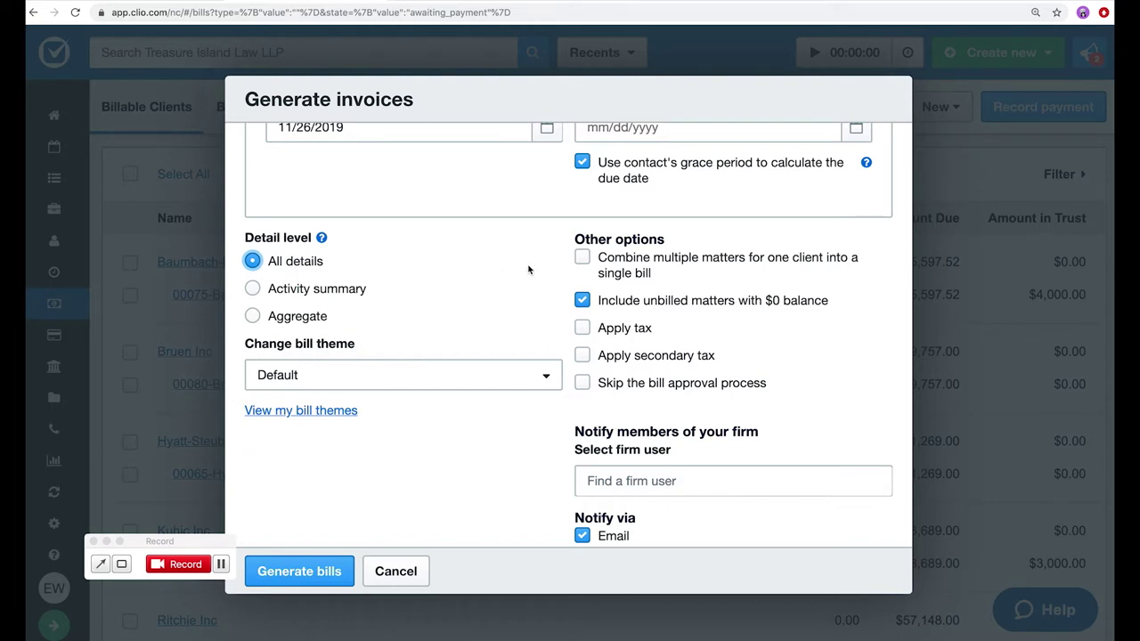
View the available bill themes and keep Default
{"action": "left_click", "coordinate": [549, 378]}
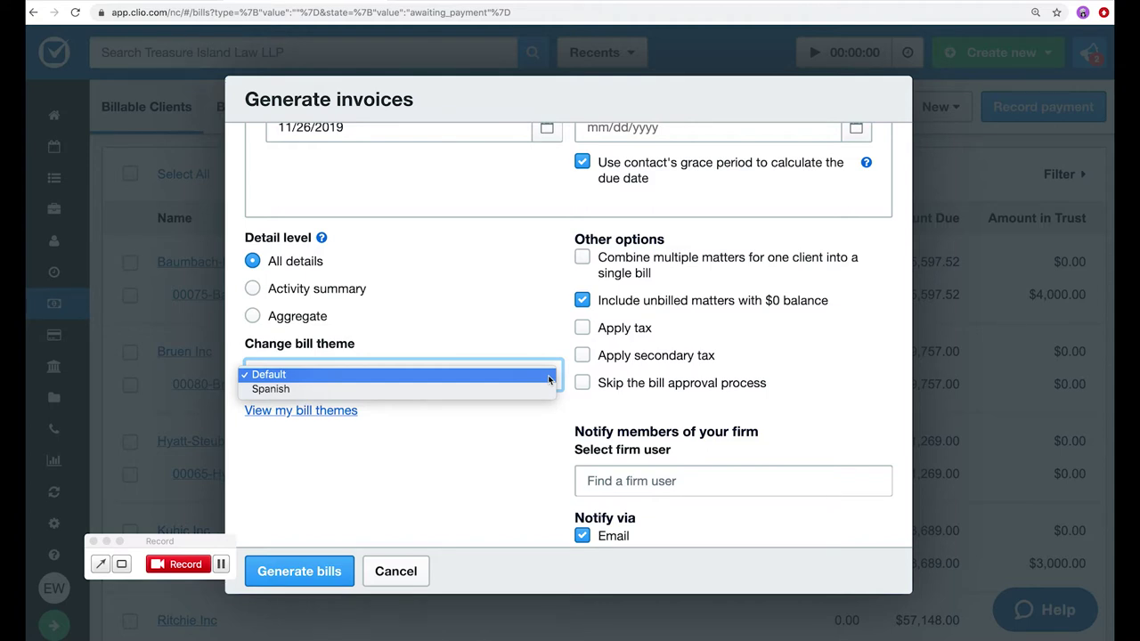
{"action": "left_click", "coordinate": [553, 350]}
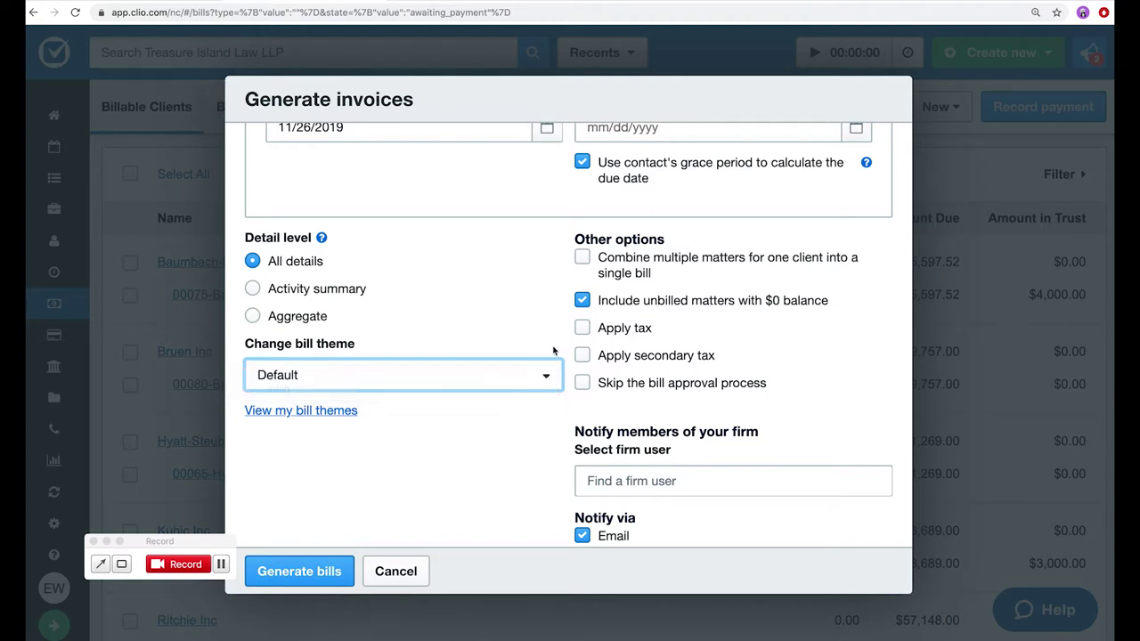
Try the options for combining matters, applying tax and secondary tax, and skipping bill approval, switching each one off again
{"action": "left_click", "coordinate": [583, 259]}
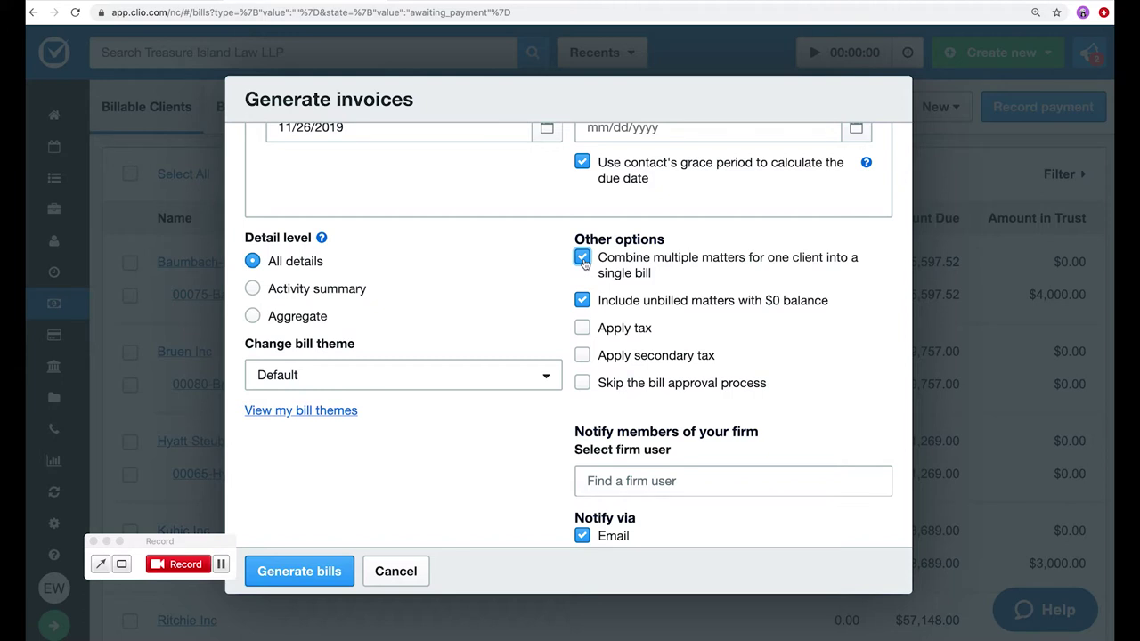
{"action": "left_click", "coordinate": [584, 261]}
{"action": "left_click", "coordinate": [585, 331]}
{"action": "left_click", "coordinate": [584, 357]}
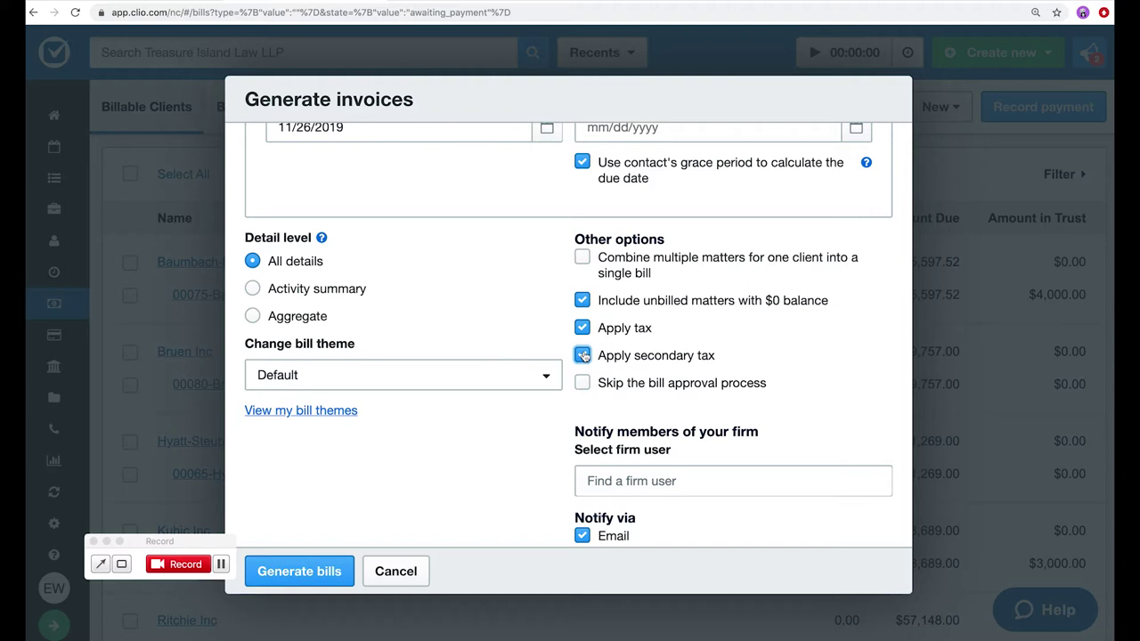
{"action": "left_click", "coordinate": [583, 356]}
{"action": "left_click", "coordinate": [582, 327]}
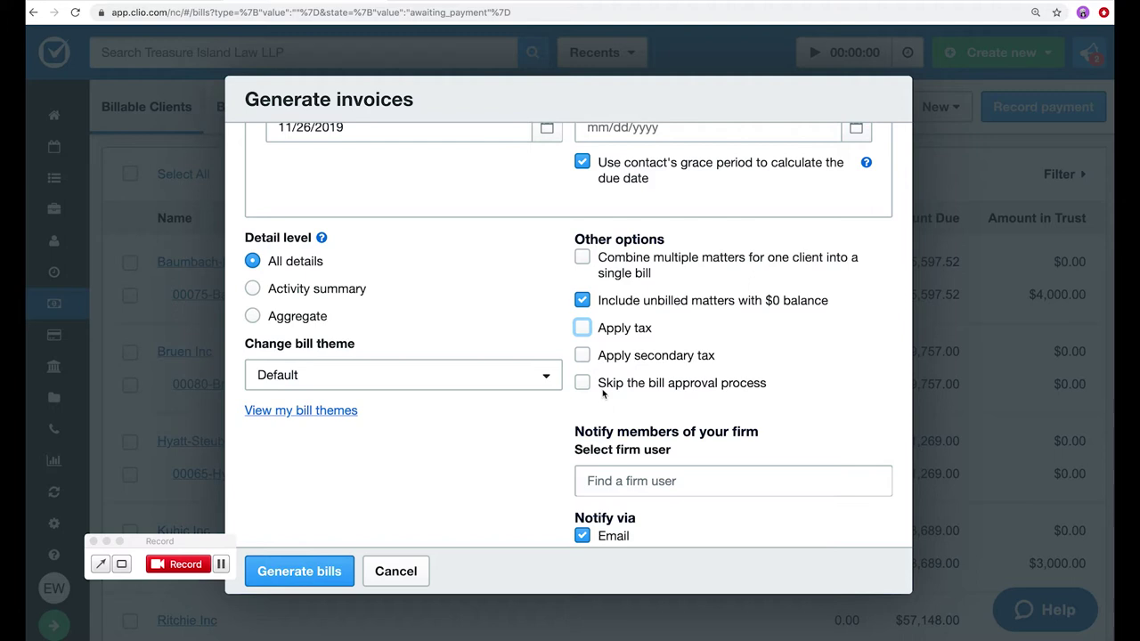
{"action": "left_click", "coordinate": [582, 384]}
{"action": "left_click", "coordinate": [583, 383]}
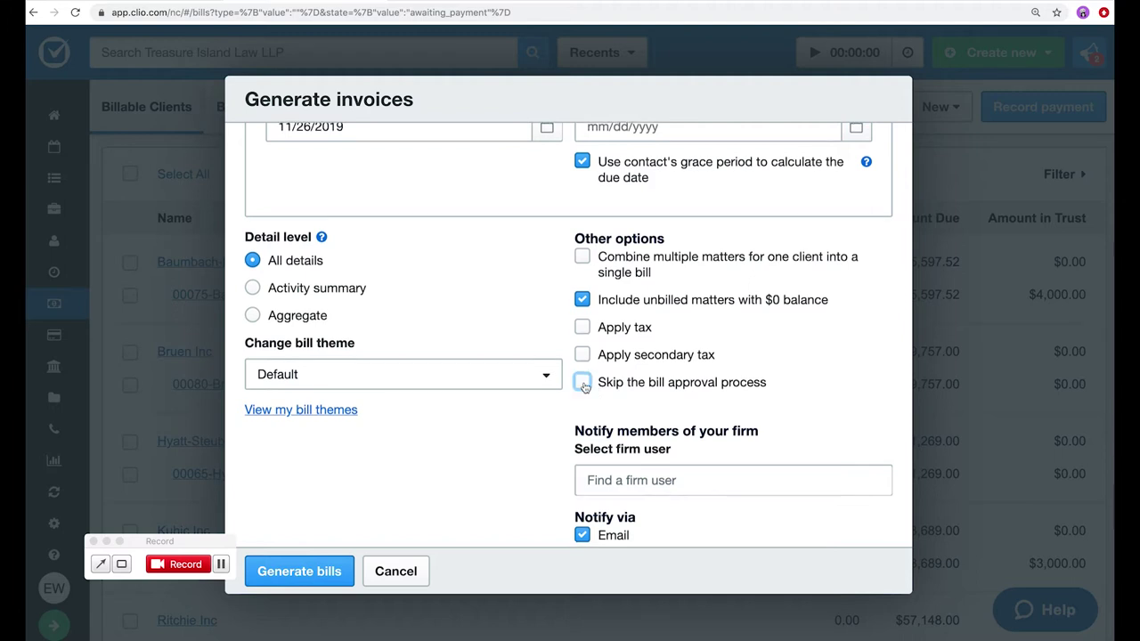
Try adding a firm member to the bill notification recipients and remove that person again
{"action": "scroll", "coordinate": [585, 385], "scroll_direction": "down", "scroll_amount": 2}
{"action": "left_click", "coordinate": [628, 399]}
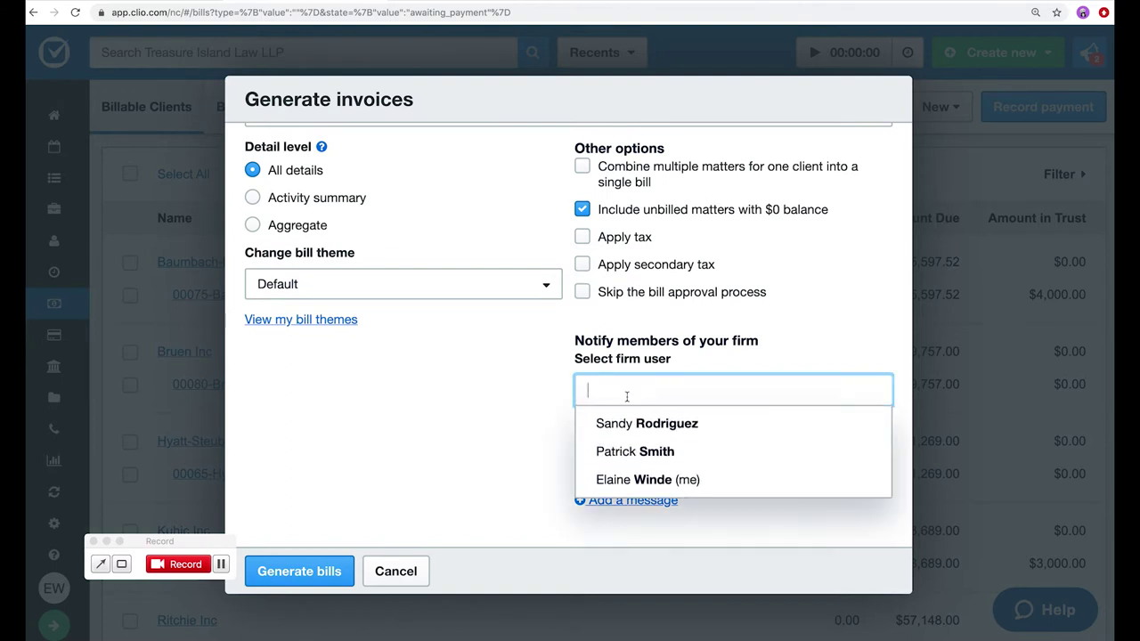
{"action": "left_click", "coordinate": [609, 422]}
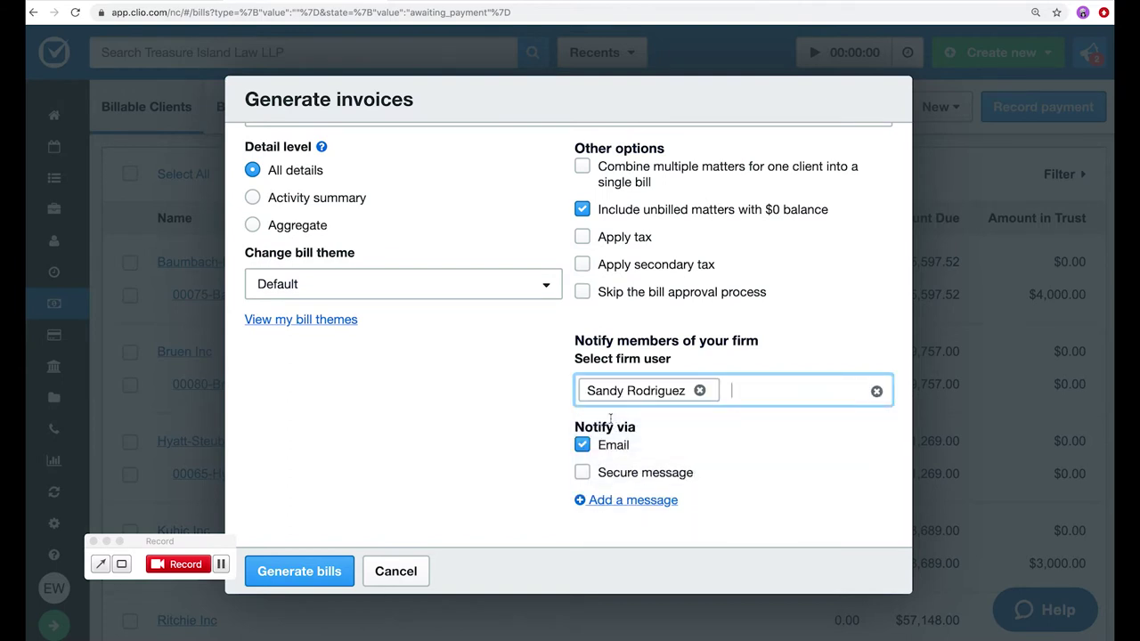
{"action": "left_click", "coordinate": [699, 391]}
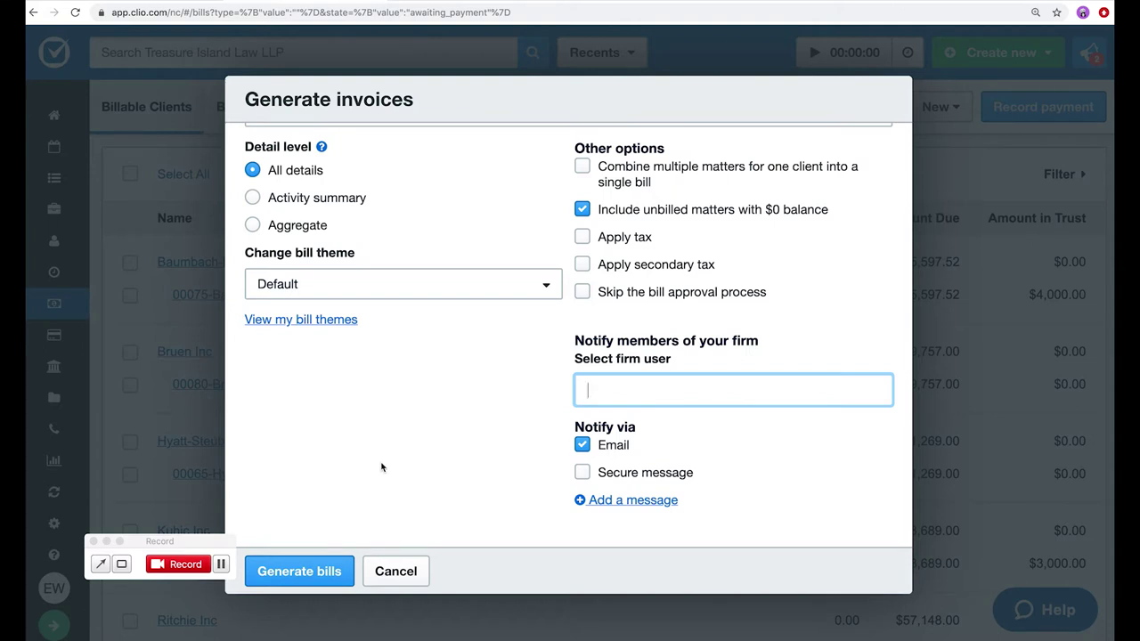
Generate the bills with the chosen invoice options and list the draft bills
{"action": "left_click", "coordinate": [317, 573]}
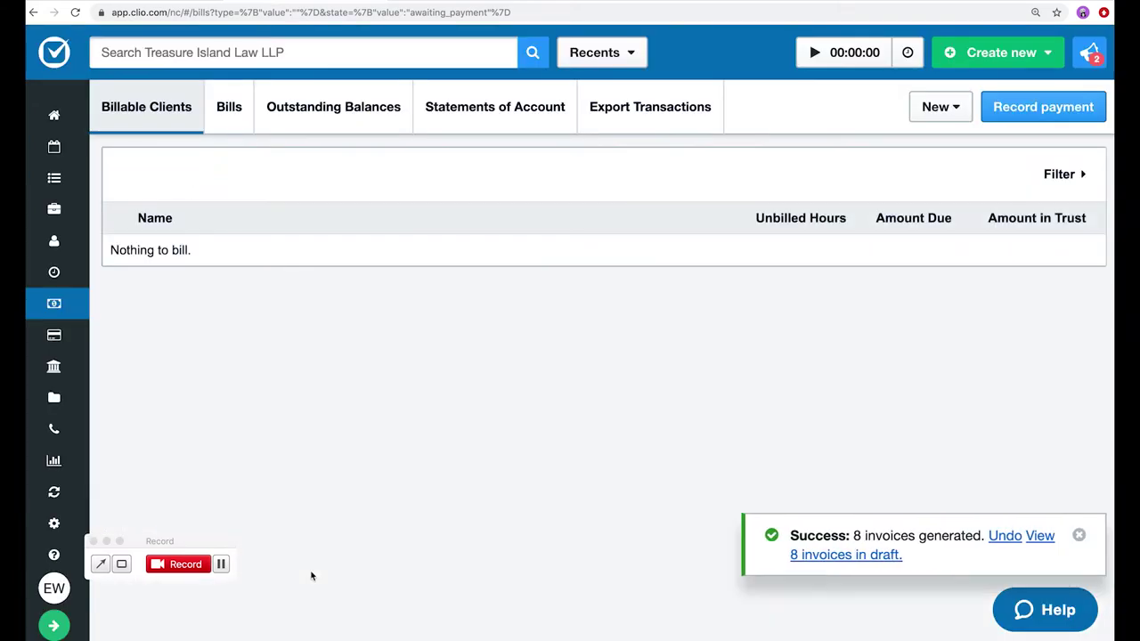
{"action": "left_click", "coordinate": [227, 107]}
{"action": "left_click", "coordinate": [149, 180]}
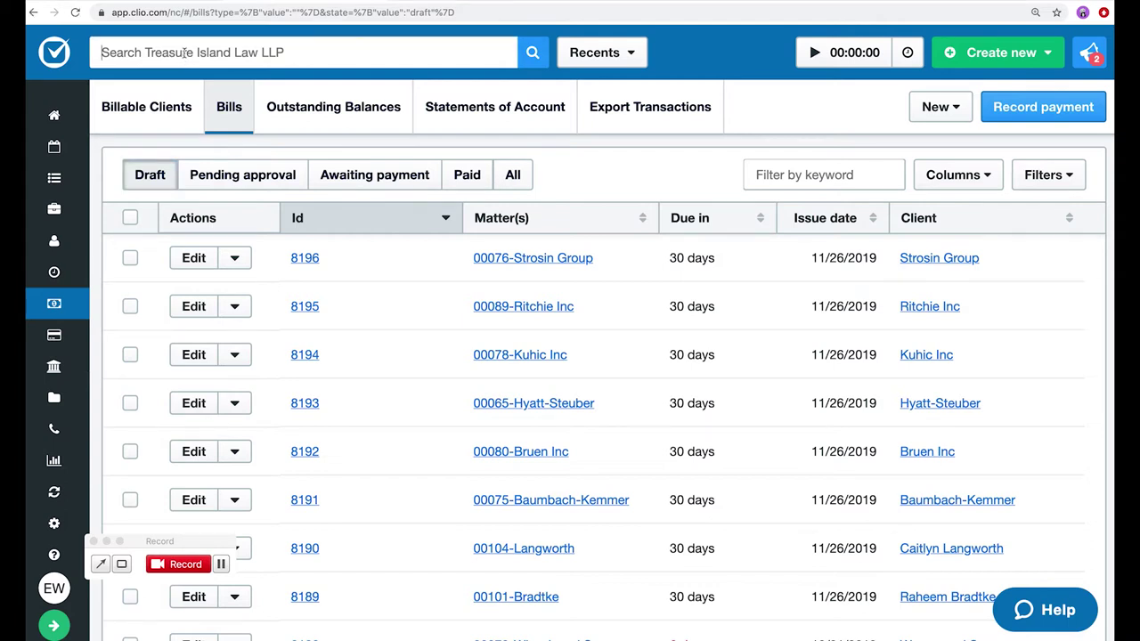
Search for "alba", open the Albatross inc. matter and start a quick bill for it
{"action": "type", "text": "alba"}
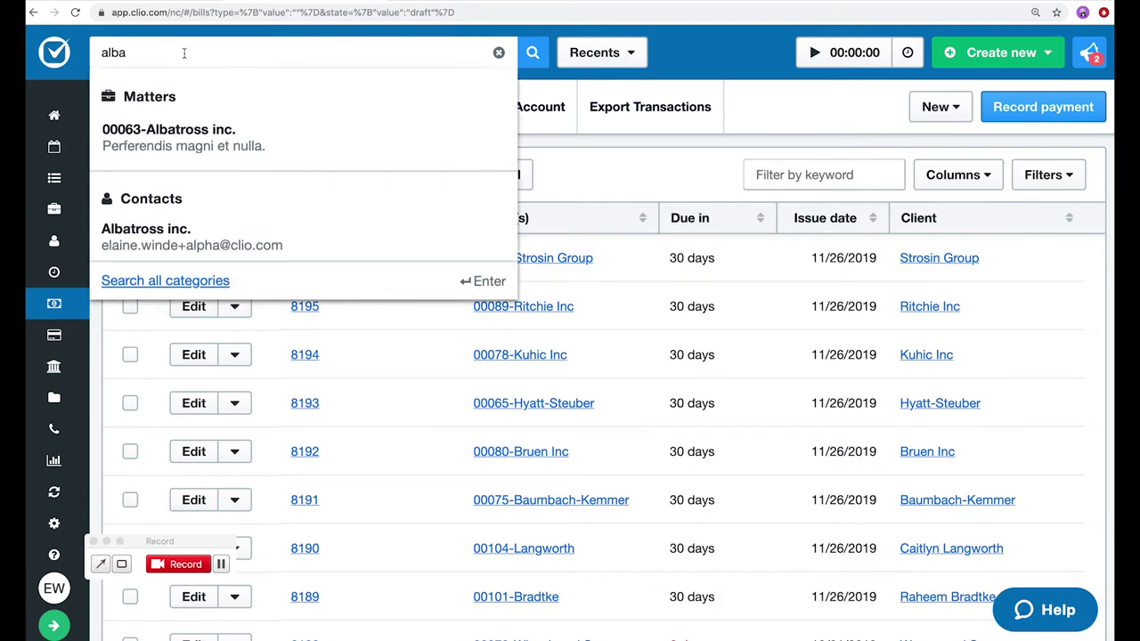
{"action": "left_click", "coordinate": [173, 132]}
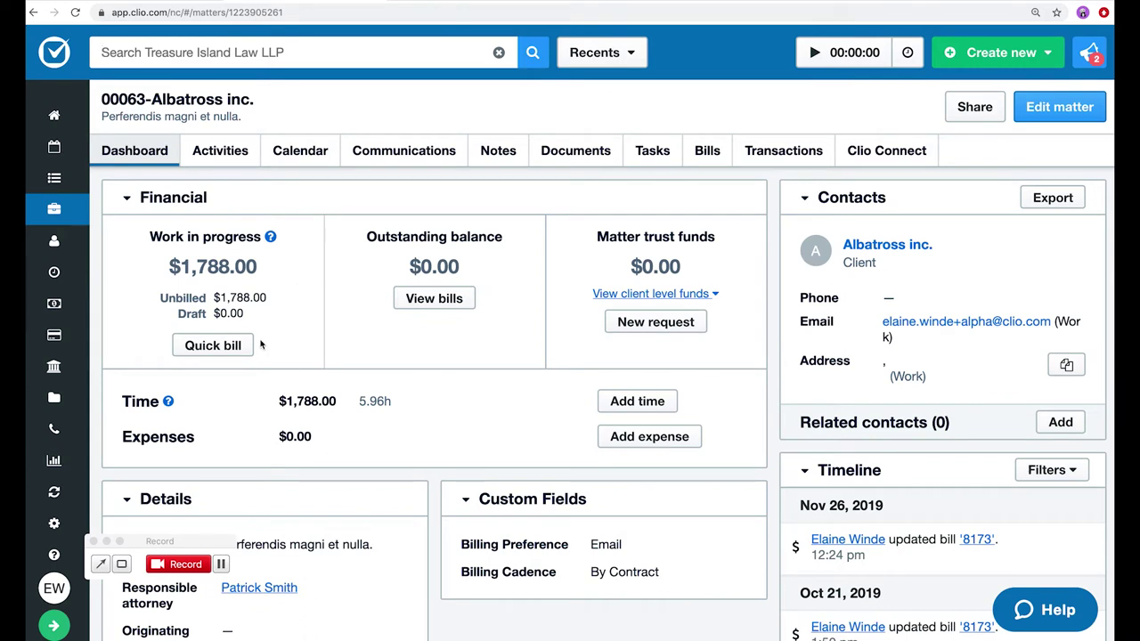
{"action": "left_click", "coordinate": [214, 346]}
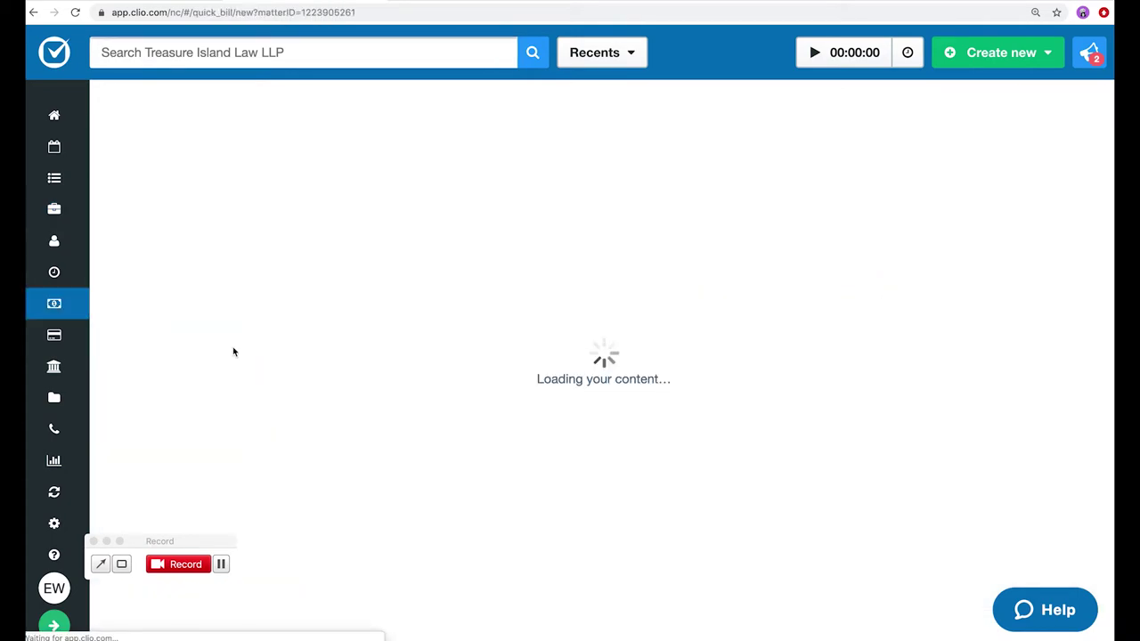
Show the Albatross inc. quick bill's options, generate the bill with All Details, and return to the draft bills list
{"action": "scroll", "coordinate": [356, 361], "scroll_direction": "down", "scroll_amount": 5}
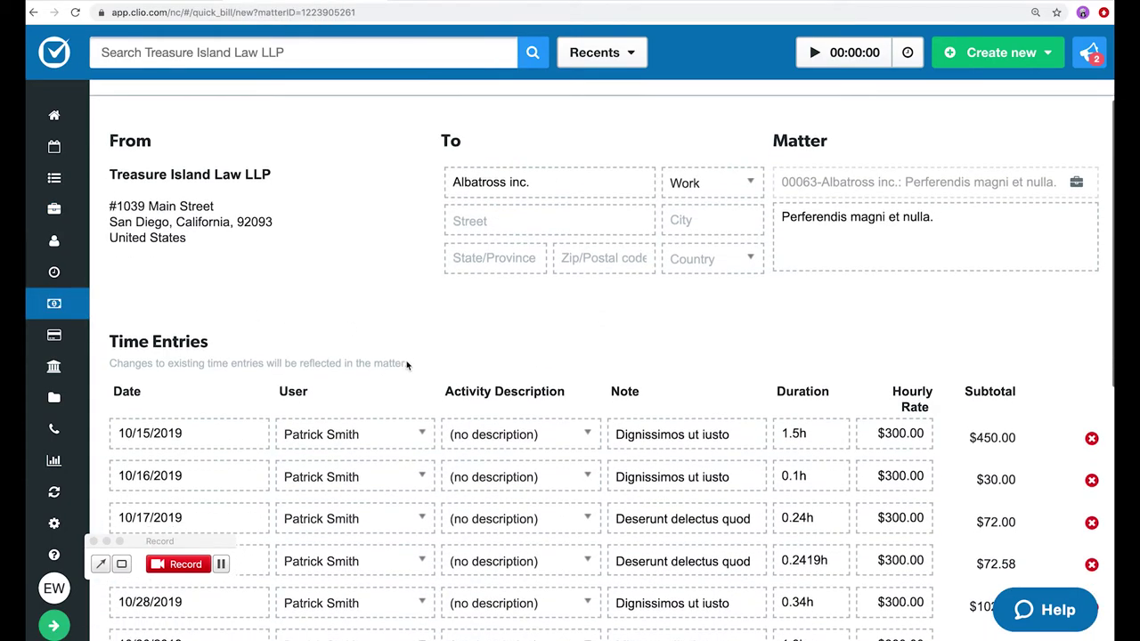
{"action": "scroll", "coordinate": [407, 365], "scroll_direction": "down", "scroll_amount": 3}
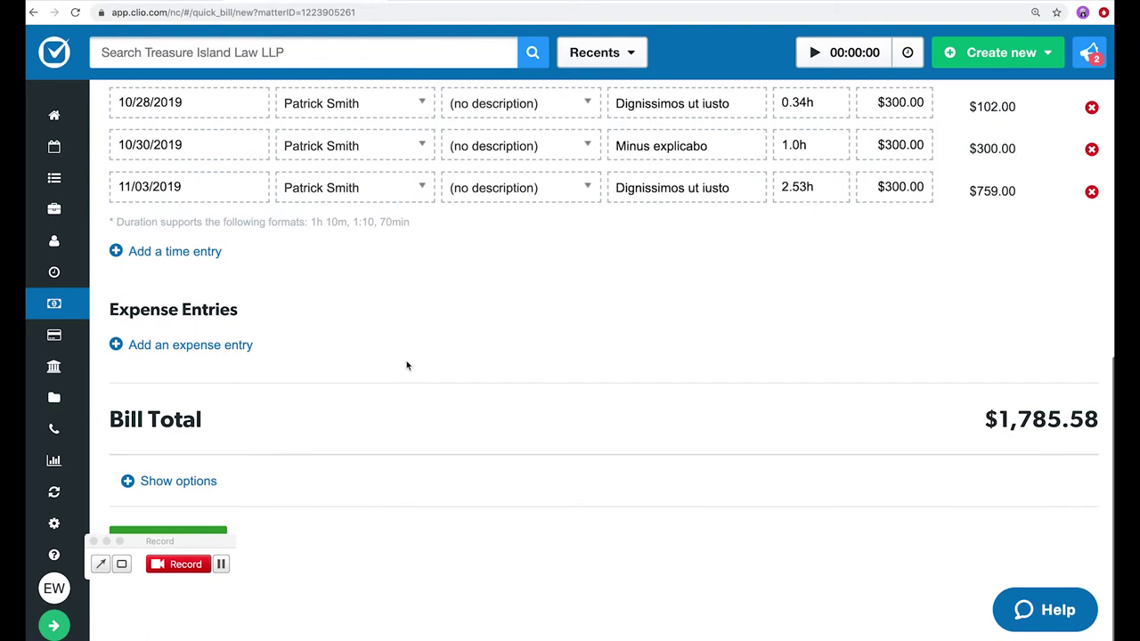
{"action": "left_click", "coordinate": [210, 482]}
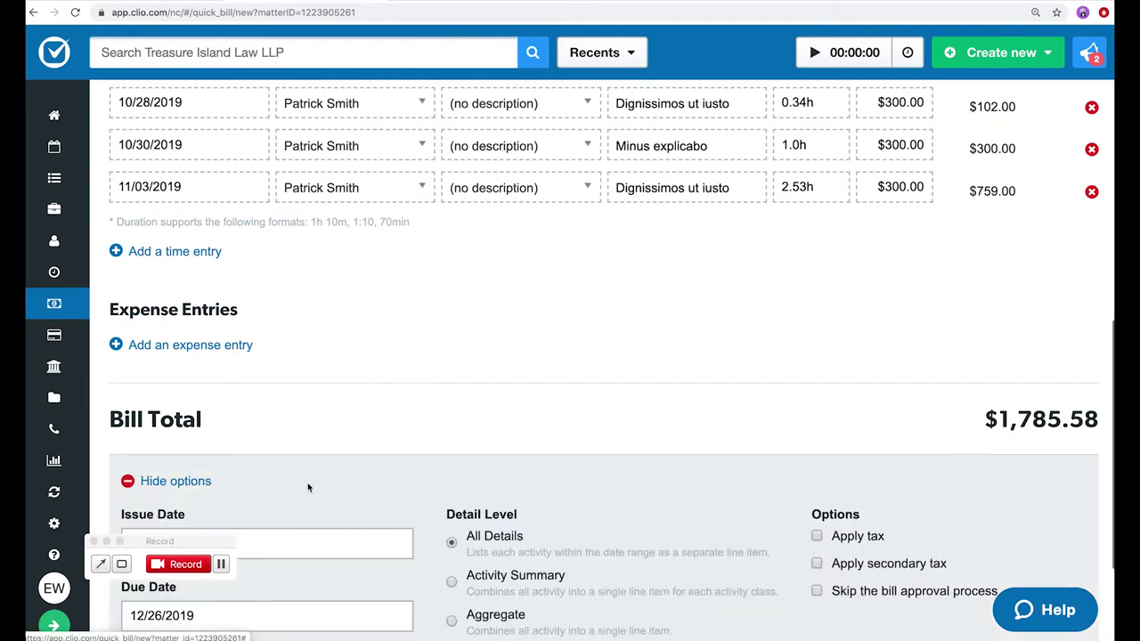
{"action": "scroll", "coordinate": [285, 485], "scroll_direction": "down", "scroll_amount": 2}
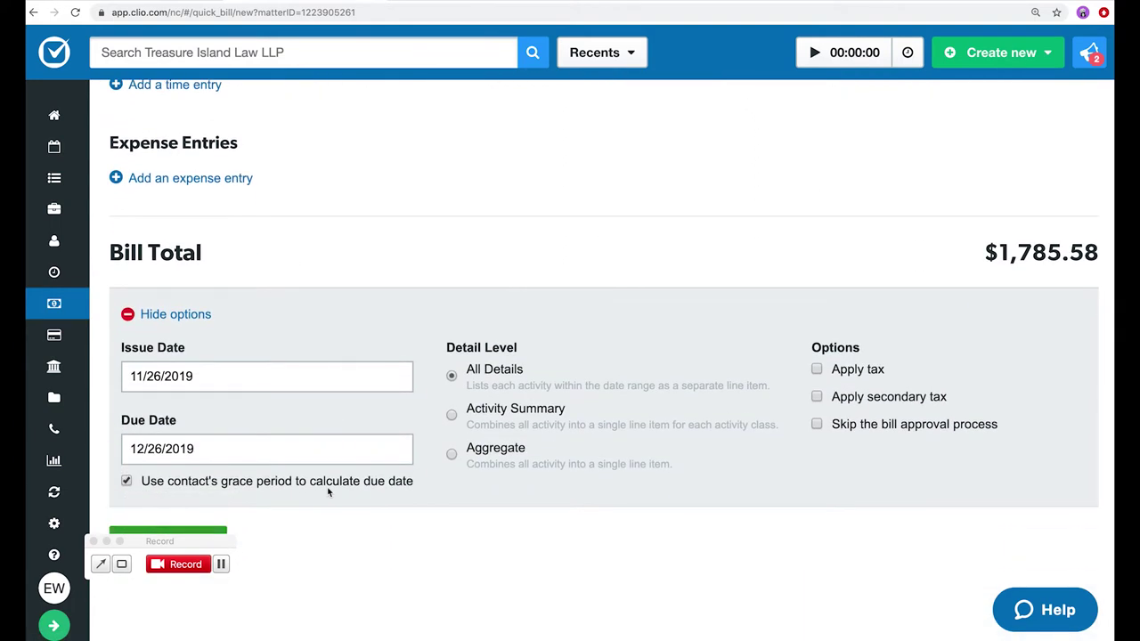
{"action": "scroll", "coordinate": [328, 491], "scroll_direction": "up", "scroll_amount": 1}
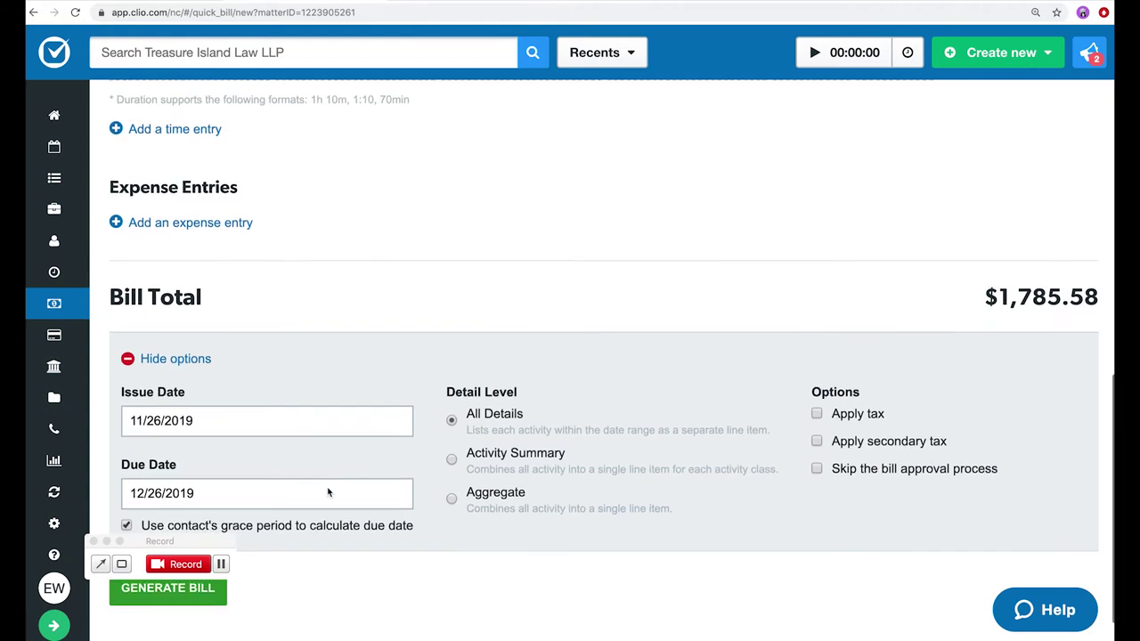
{"action": "left_click", "coordinate": [209, 597]}
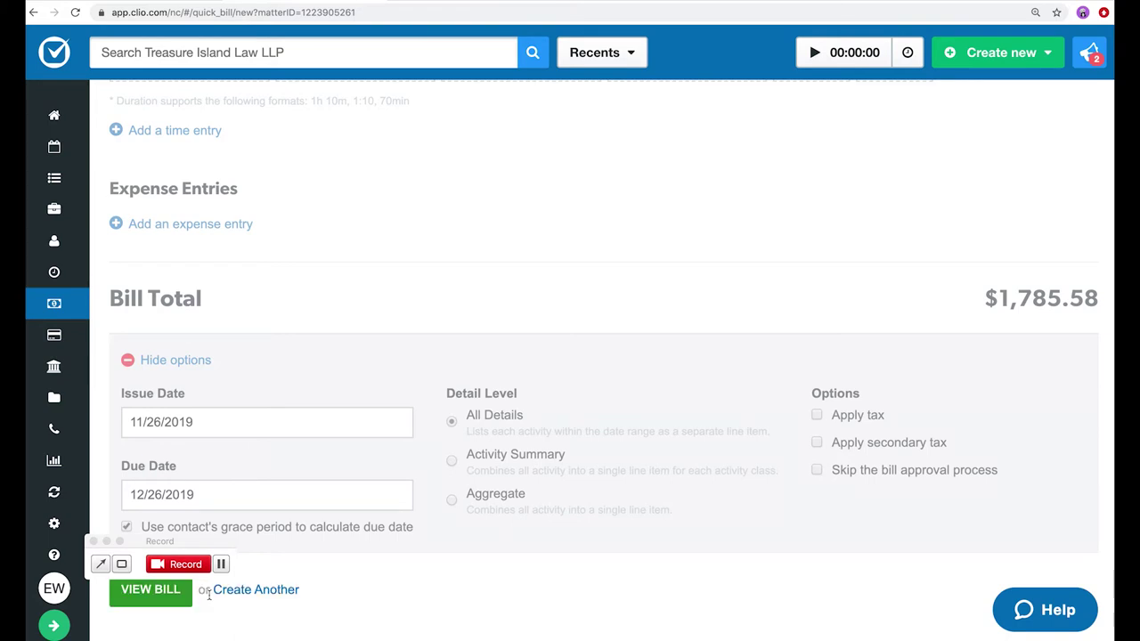
{"action": "left_click", "coordinate": [51, 304]}
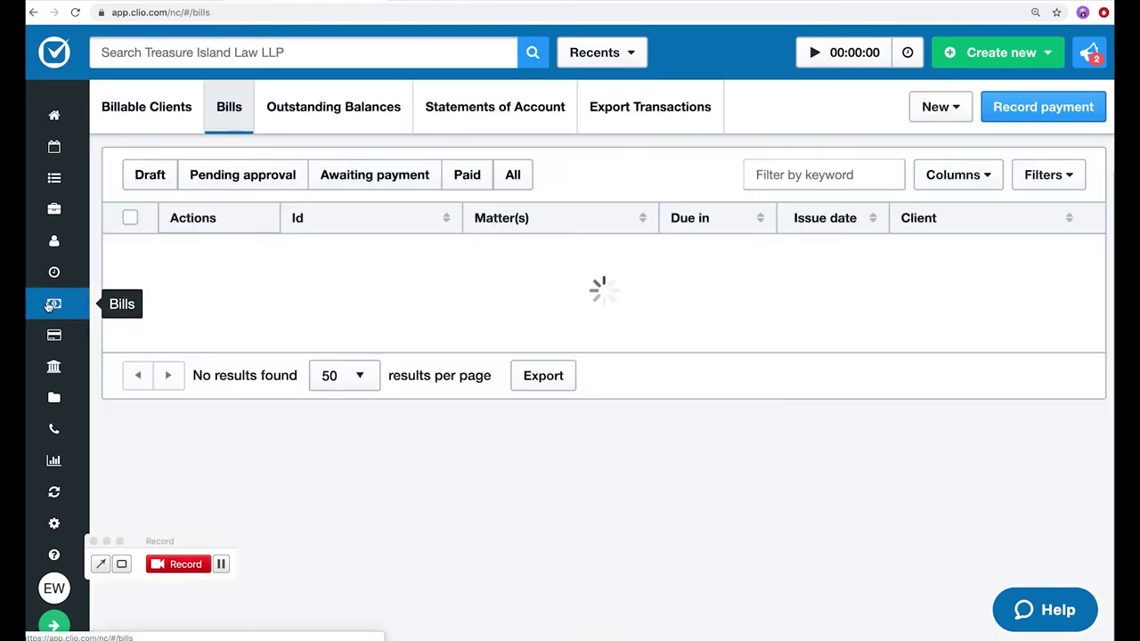
{"action": "left_click", "coordinate": [148, 176]}
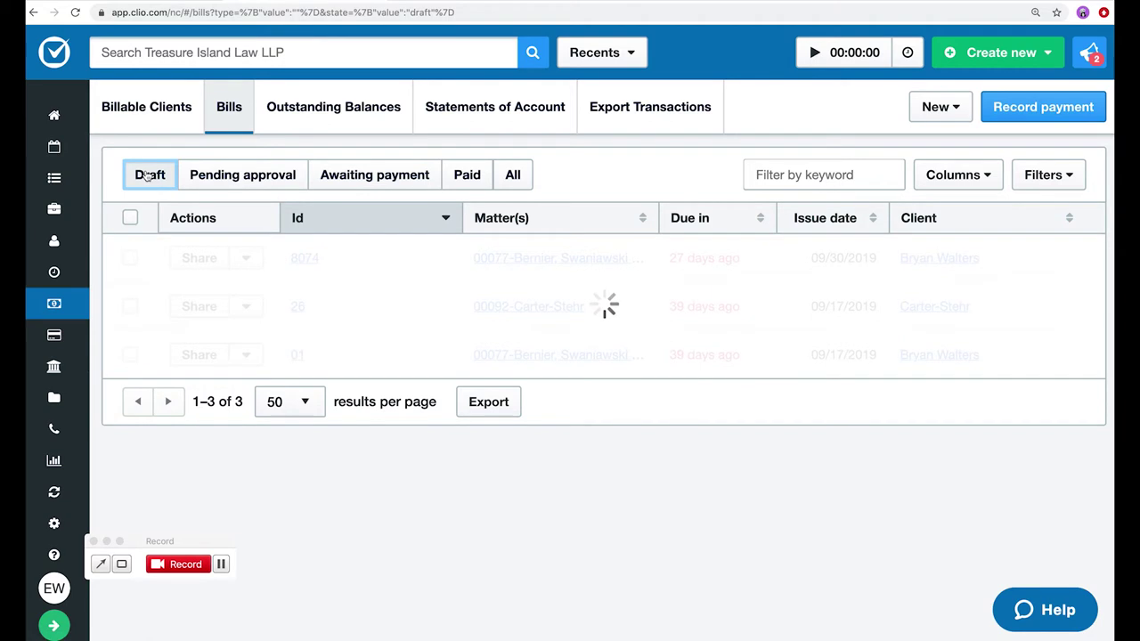
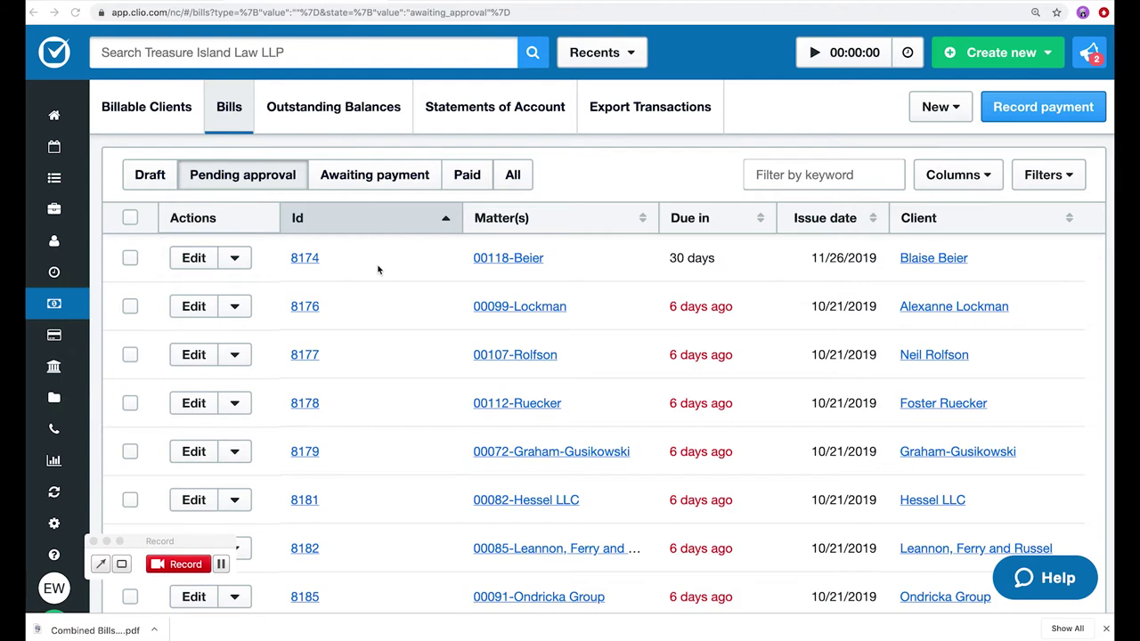
View the actions available for pending invoice 8174 and open the invoice
{"action": "left_click", "coordinate": [244, 258]}
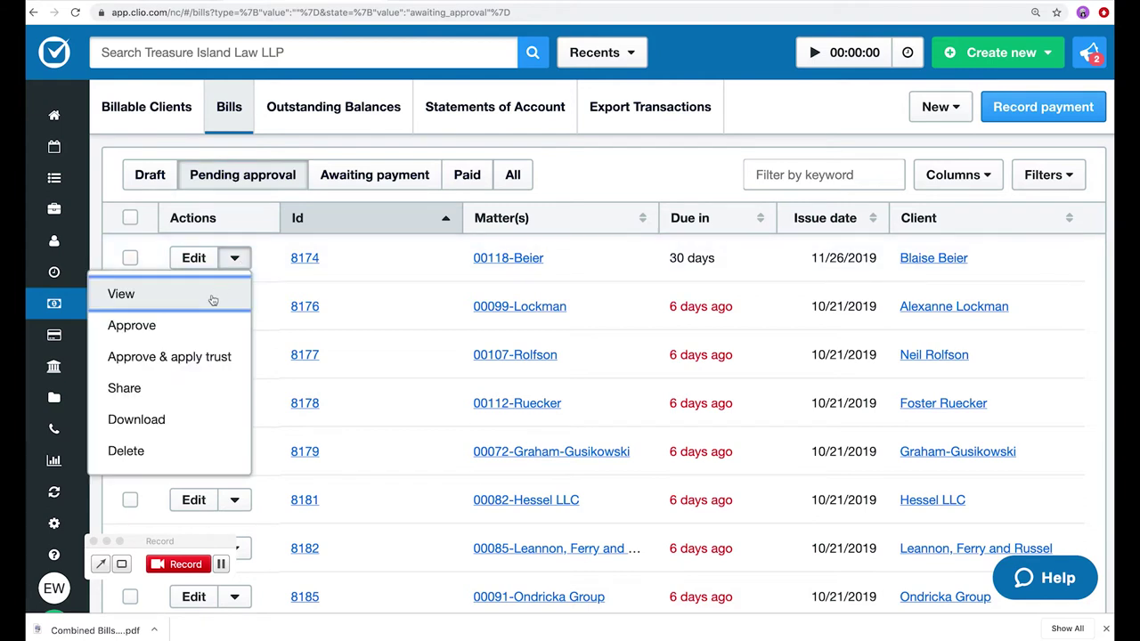
{"action": "left_click", "coordinate": [264, 265]}
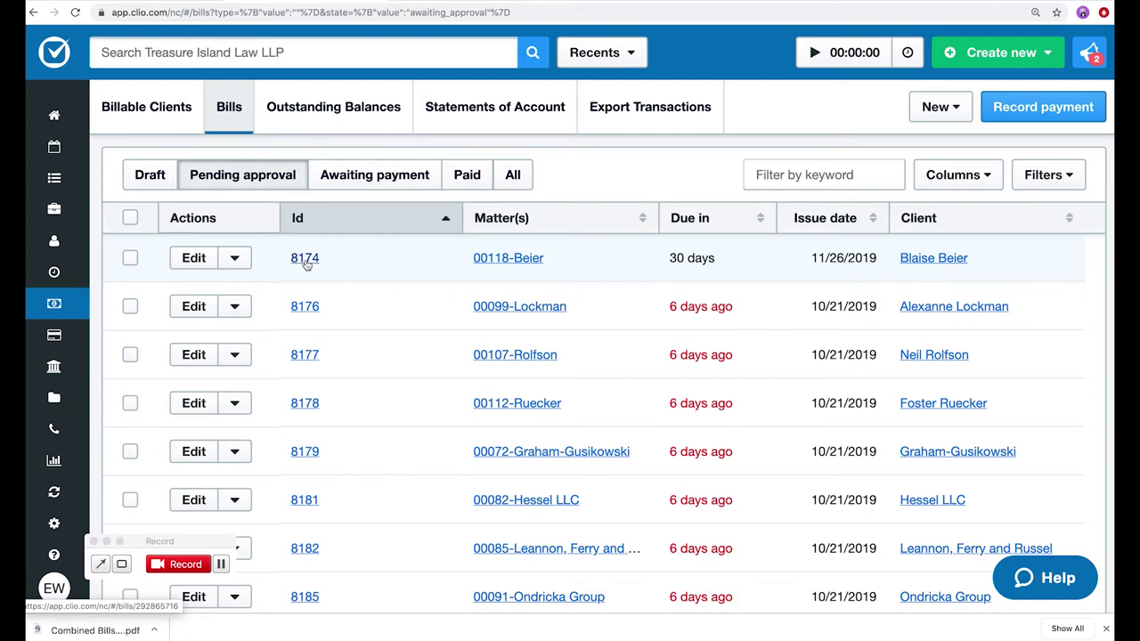
{"action": "left_click", "coordinate": [305, 258]}
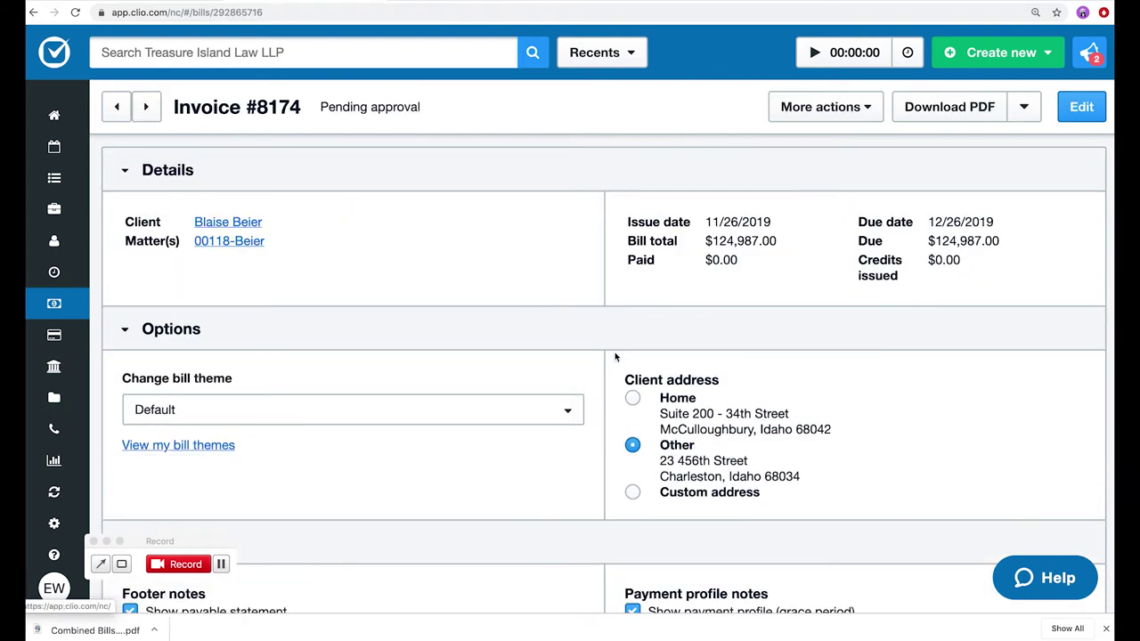
Try the Home client address, switch back to Other, and review the invoice's notes and preview
{"action": "left_click", "coordinate": [633, 399]}
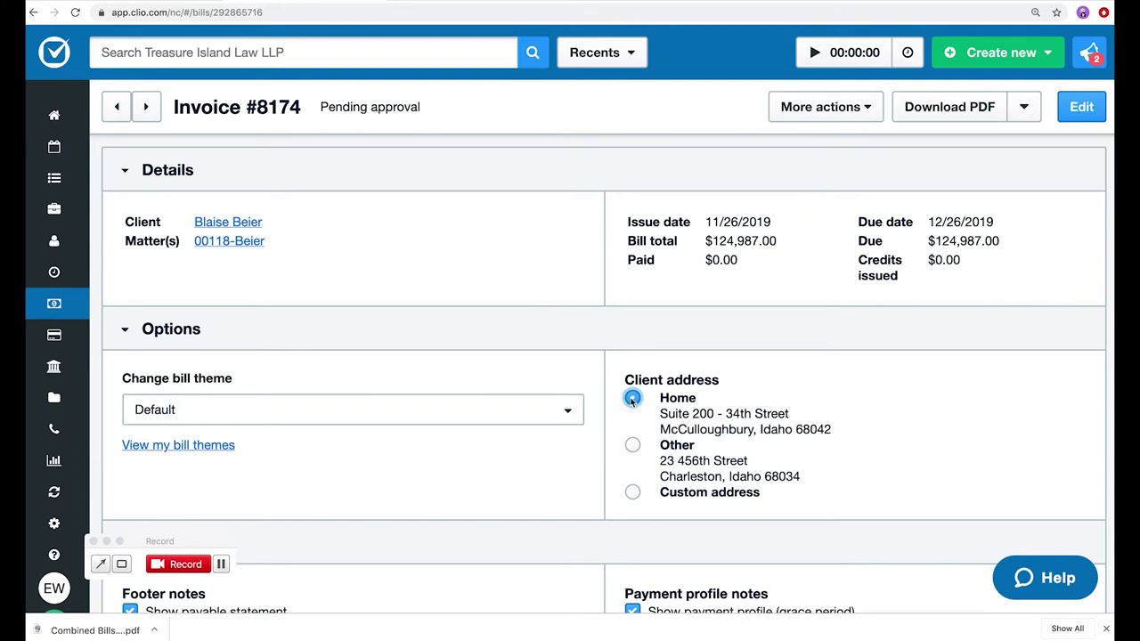
{"action": "left_click", "coordinate": [633, 447]}
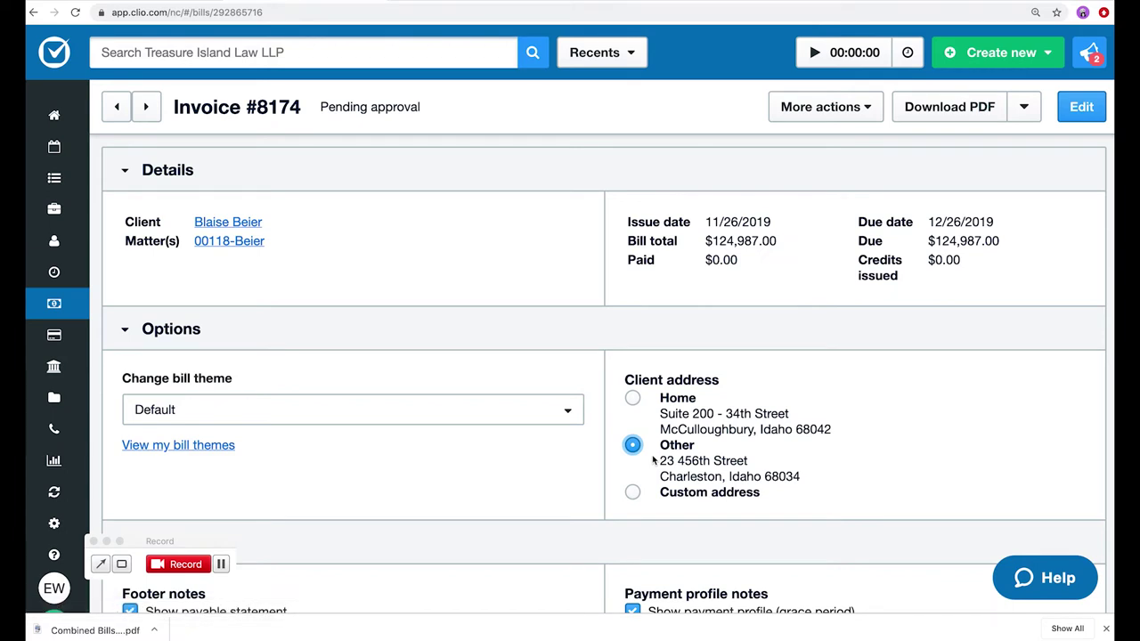
{"action": "scroll", "coordinate": [653, 460], "scroll_direction": "down", "scroll_amount": 6}
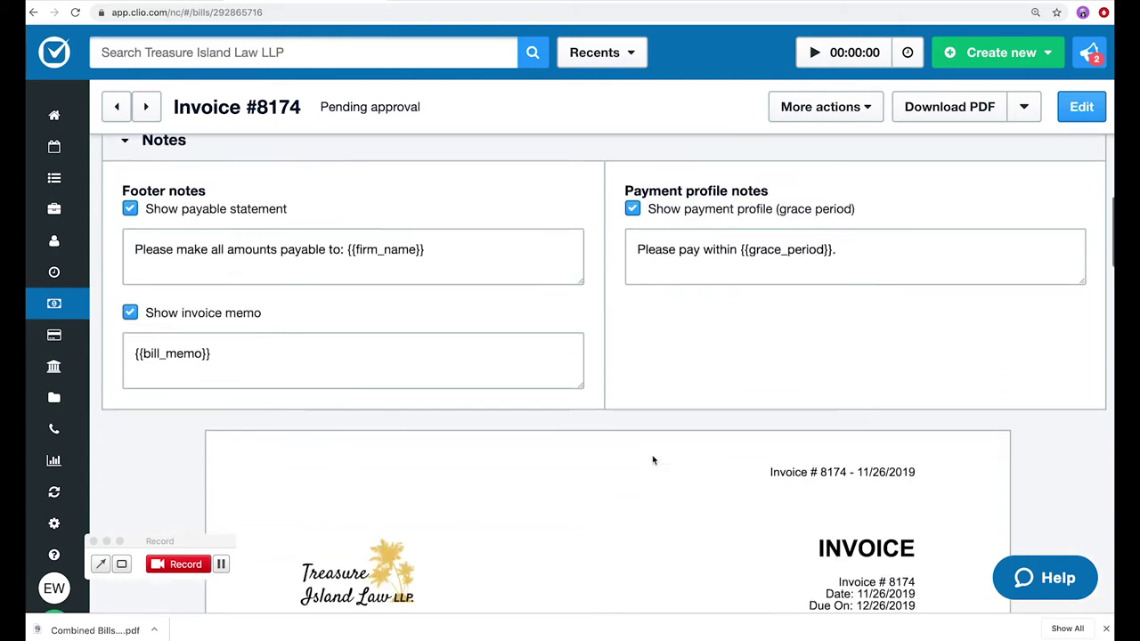
{"action": "scroll", "coordinate": [653, 459], "scroll_direction": "down", "scroll_amount": 3}
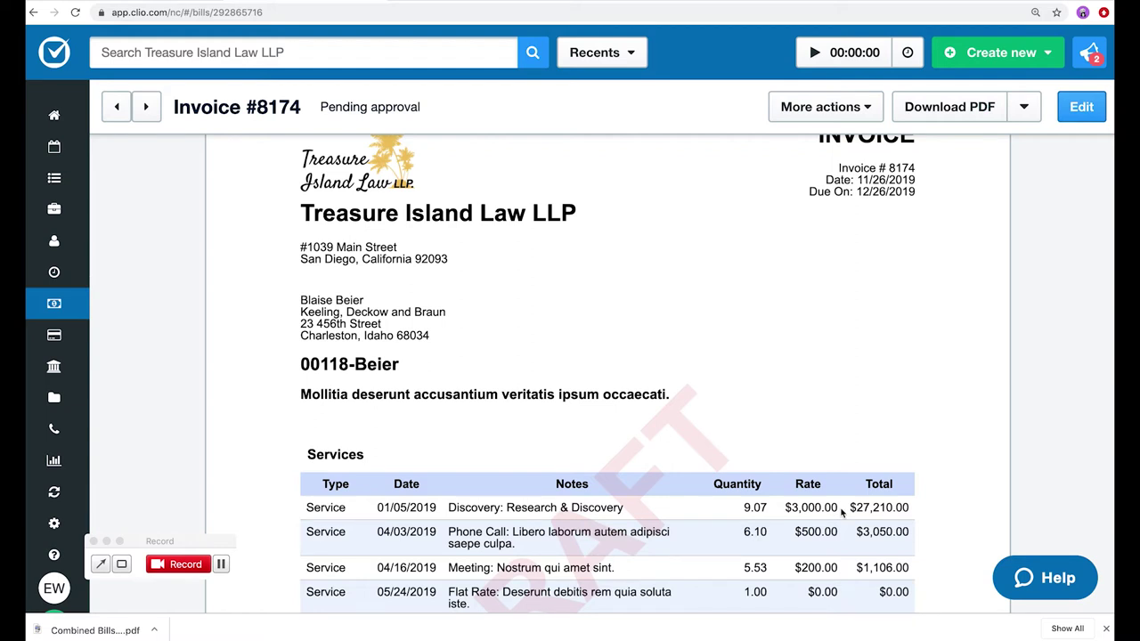
Edit the invoice and set the rate of the 01/05/2019 Research & Discovery entry to 175
{"action": "left_click", "coordinate": [1078, 111]}
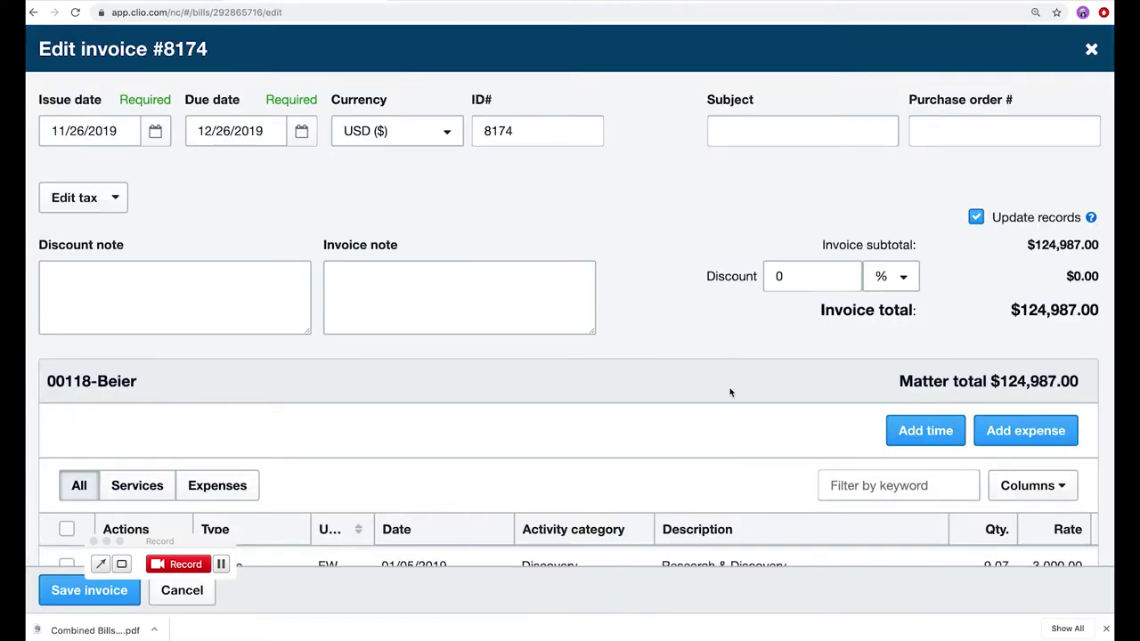
{"action": "scroll", "coordinate": [730, 392], "scroll_direction": "down", "scroll_amount": 1}
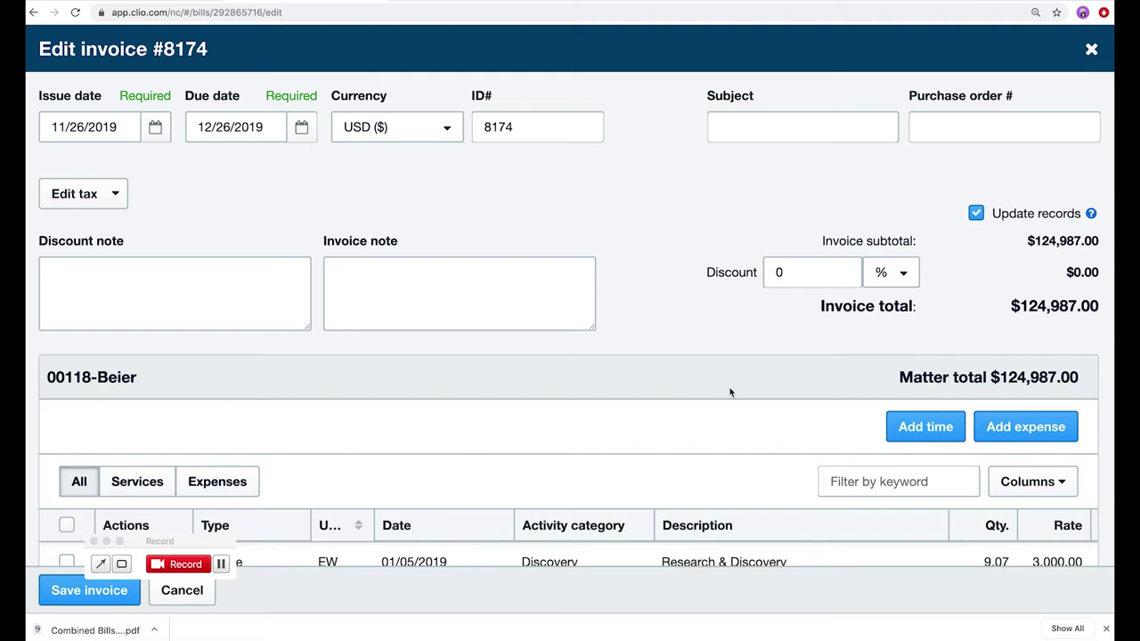
{"action": "scroll", "coordinate": [730, 392], "scroll_direction": "down", "scroll_amount": 2}
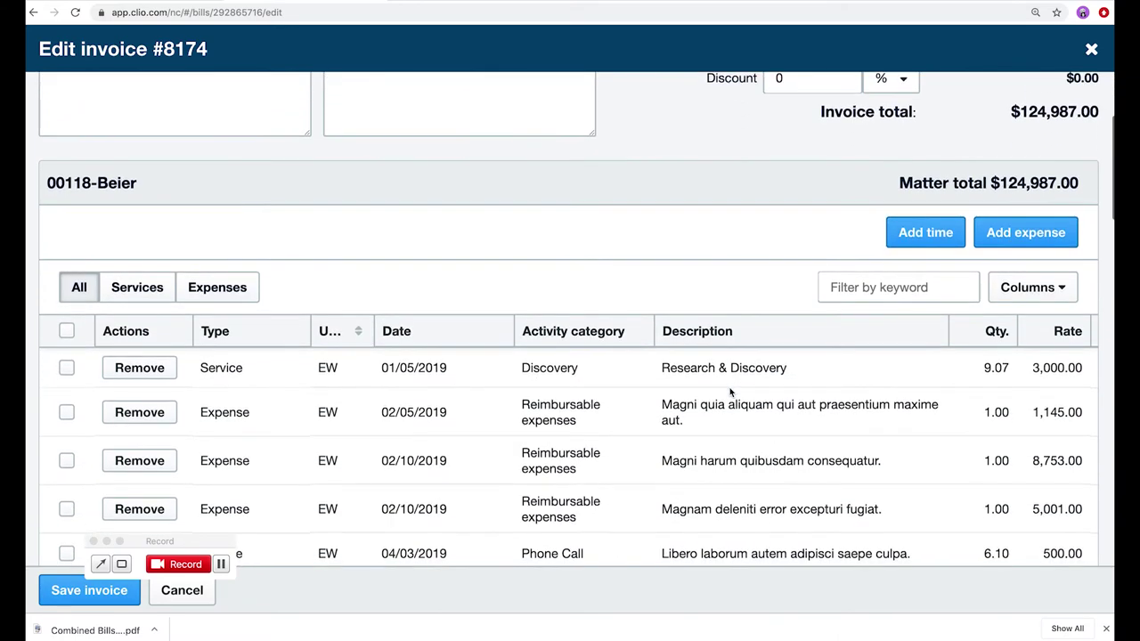
{"action": "left_click", "coordinate": [1039, 371]}
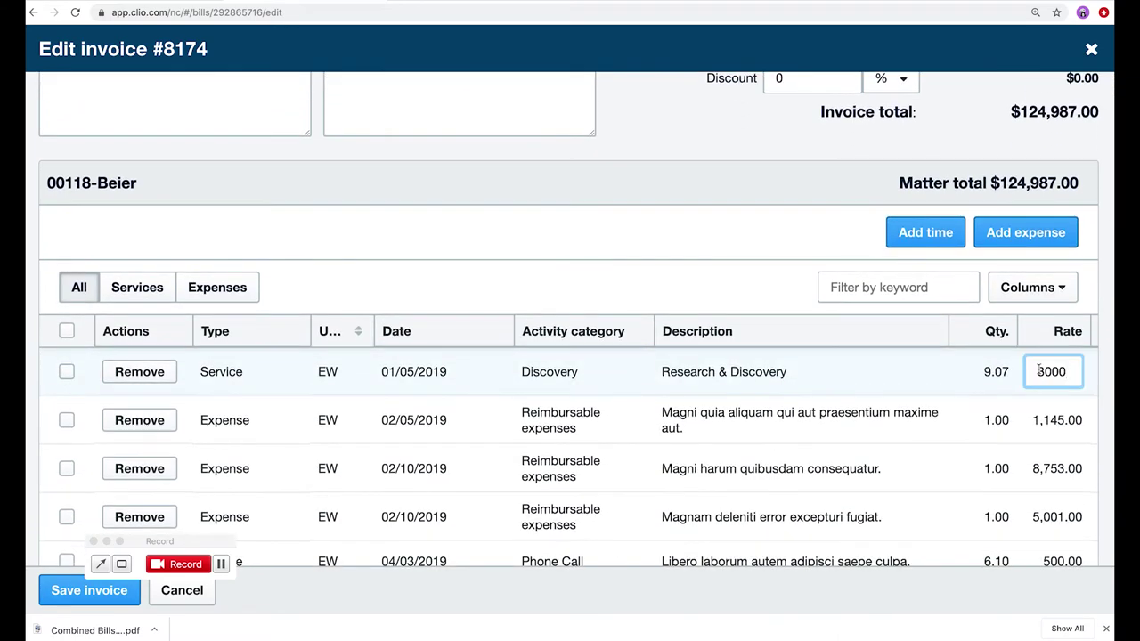
{"action": "key", "text": "BackSpace"}
{"action": "key", "text": "BackSpace"}
{"action": "key", "text": "BackSpace"}
{"action": "key", "text": "BackSpace"}
{"action": "type", "text": "175"}
{"action": "left_click", "coordinate": [844, 176]}
Try switching off the updating of records for this invoice and switch it back on
{"action": "scroll", "coordinate": [844, 175], "scroll_direction": "up", "scroll_amount": 5}
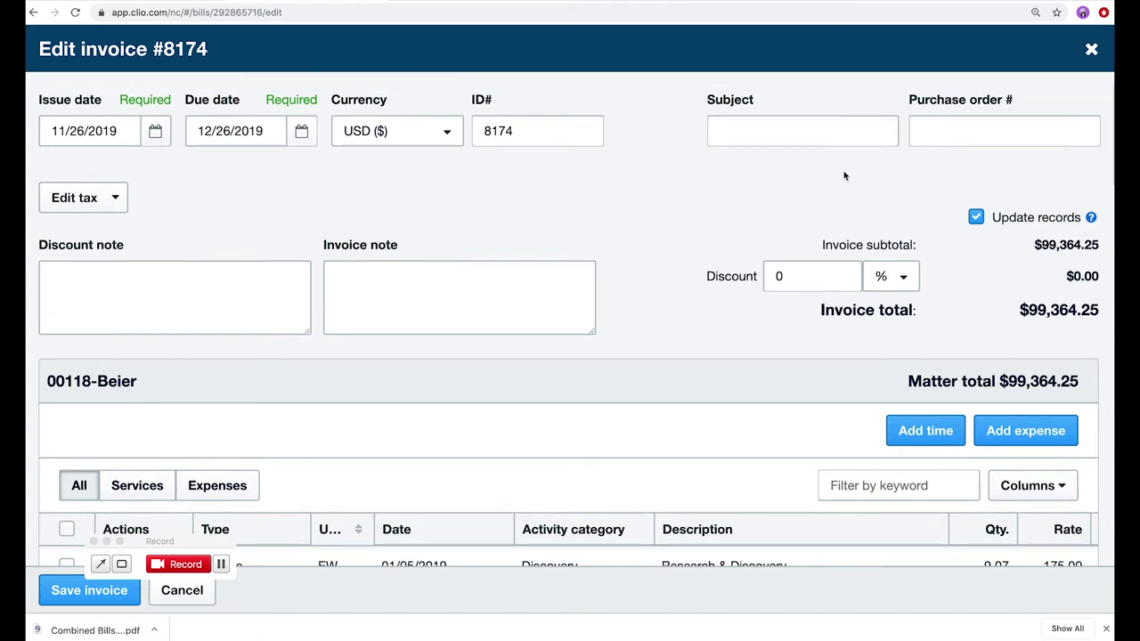
{"action": "left_click", "coordinate": [976, 218]}
{"action": "left_click", "coordinate": [977, 219]}
Try 20190001 as the invoice's ID and replace it with 8179
{"action": "double_click", "coordinate": [517, 130]}
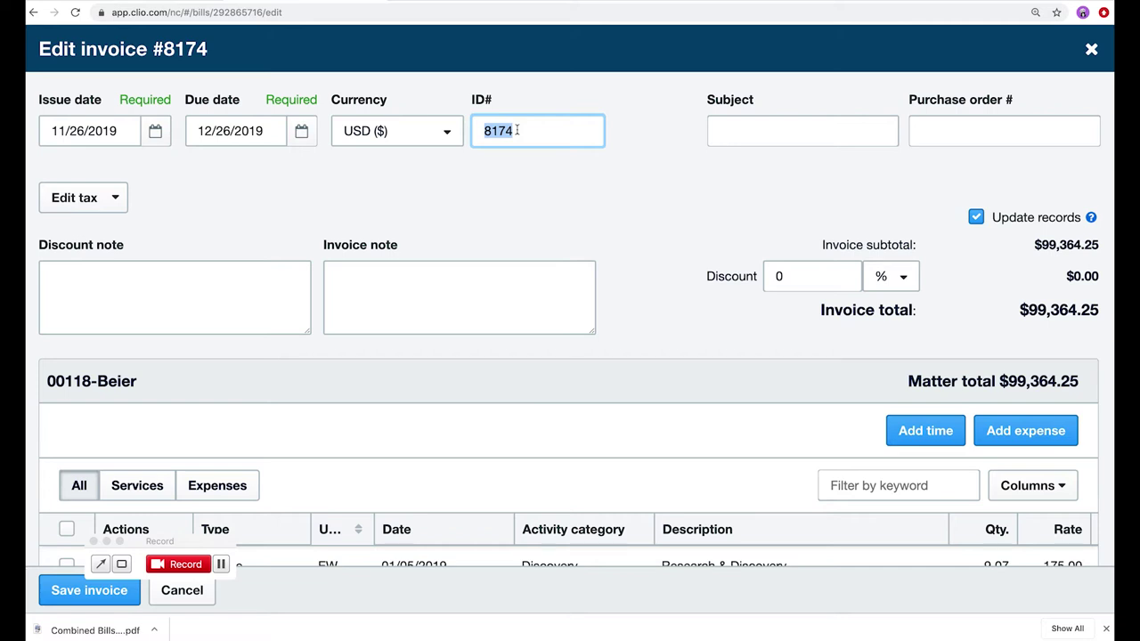
{"action": "left_click", "coordinate": [517, 131]}
{"action": "key", "text": "super+a"}
{"action": "type", "text": "20190001"}
{"action": "key", "text": "ctrl+a"}
{"action": "type", "text": "8179"}
Try a 15% discount on the whole invoice, switch it to a dollar amount, and reset the discount to 0
{"action": "left_click", "coordinate": [802, 275]}
{"action": "type", "text": "15"}
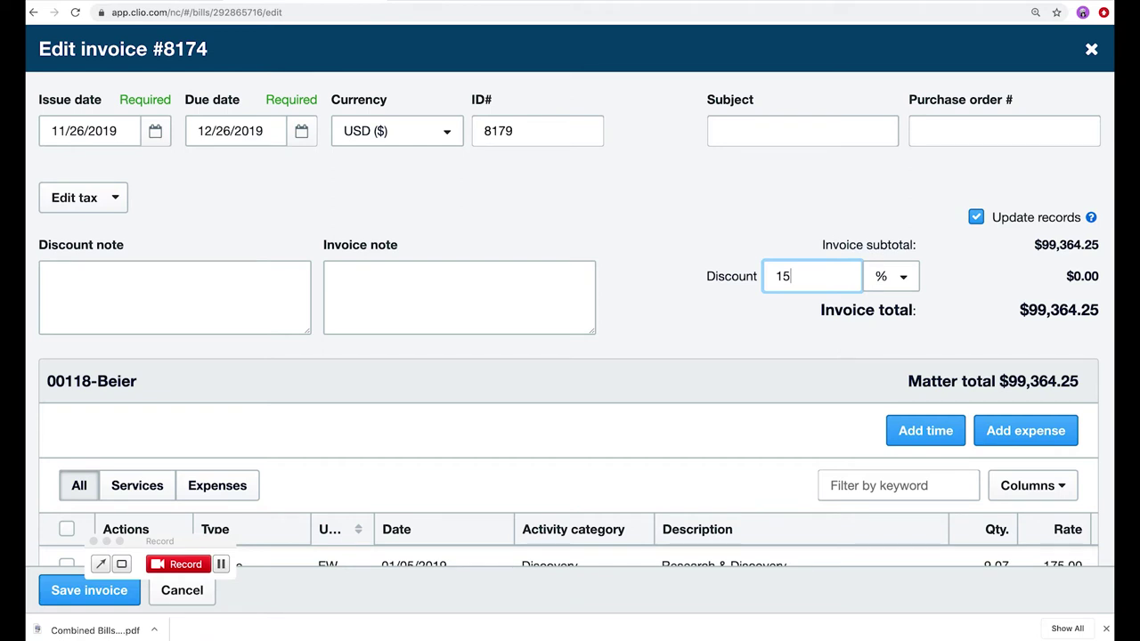
{"action": "left_click", "coordinate": [903, 277]}
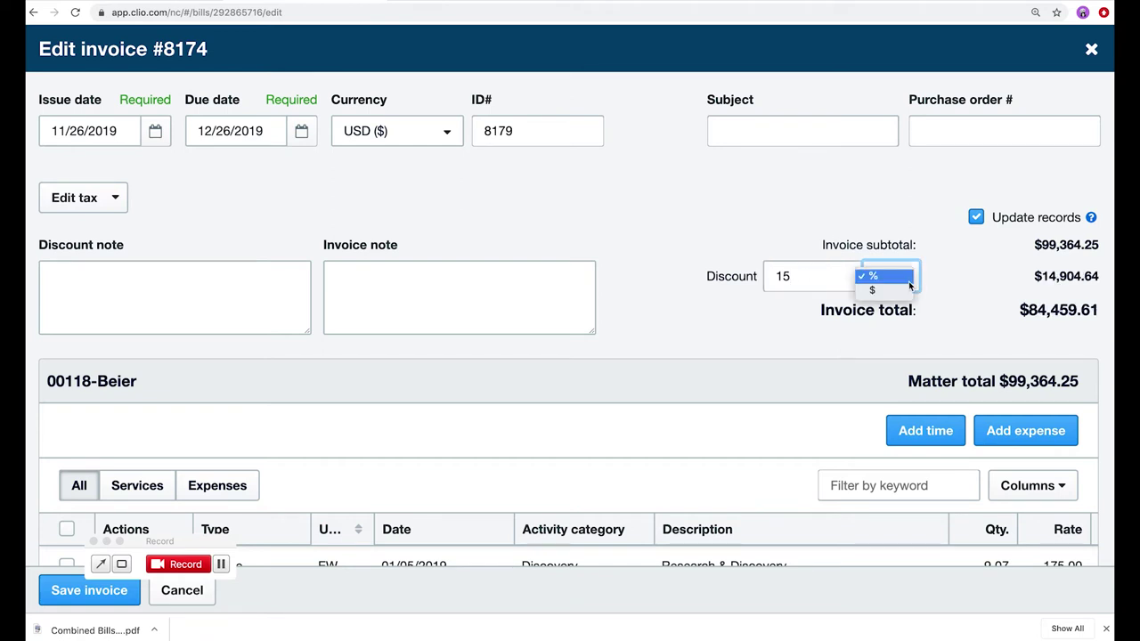
{"action": "left_click", "coordinate": [895, 292]}
{"action": "left_click", "coordinate": [820, 276]}
{"action": "type", "text": "0"}
{"action": "left_click", "coordinate": [790, 309]}
Give the 01/05/2019 Research & Discovery entry a 20% discount and save the invoice
{"action": "scroll", "coordinate": [791, 309], "scroll_direction": "down", "scroll_amount": 5}
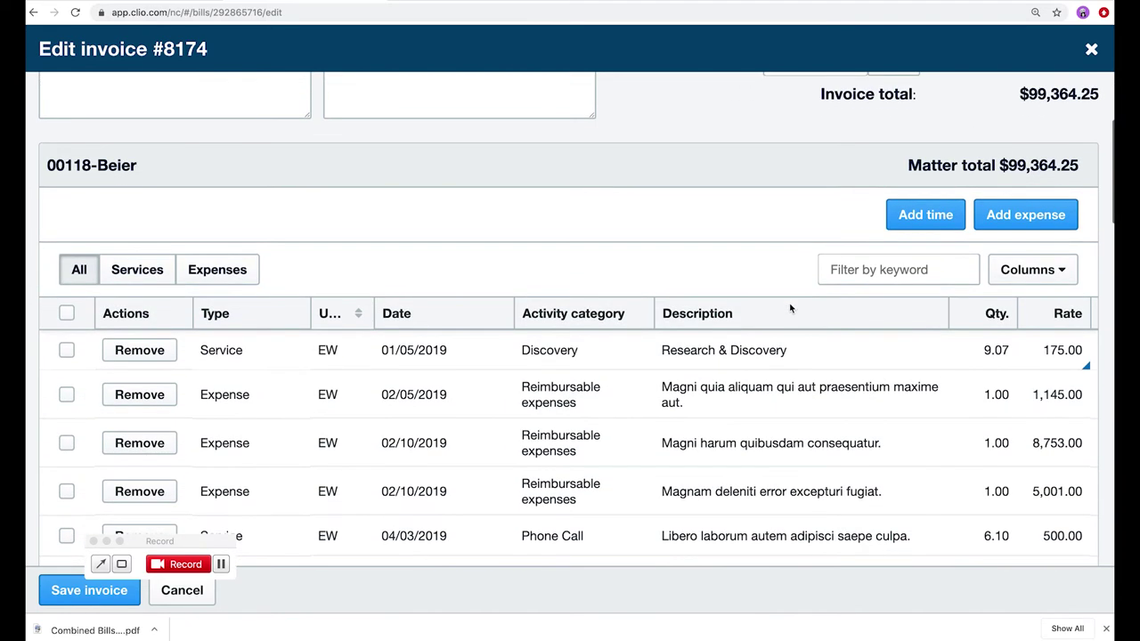
{"action": "scroll", "coordinate": [790, 310], "scroll_direction": "right", "scroll_amount": 4}
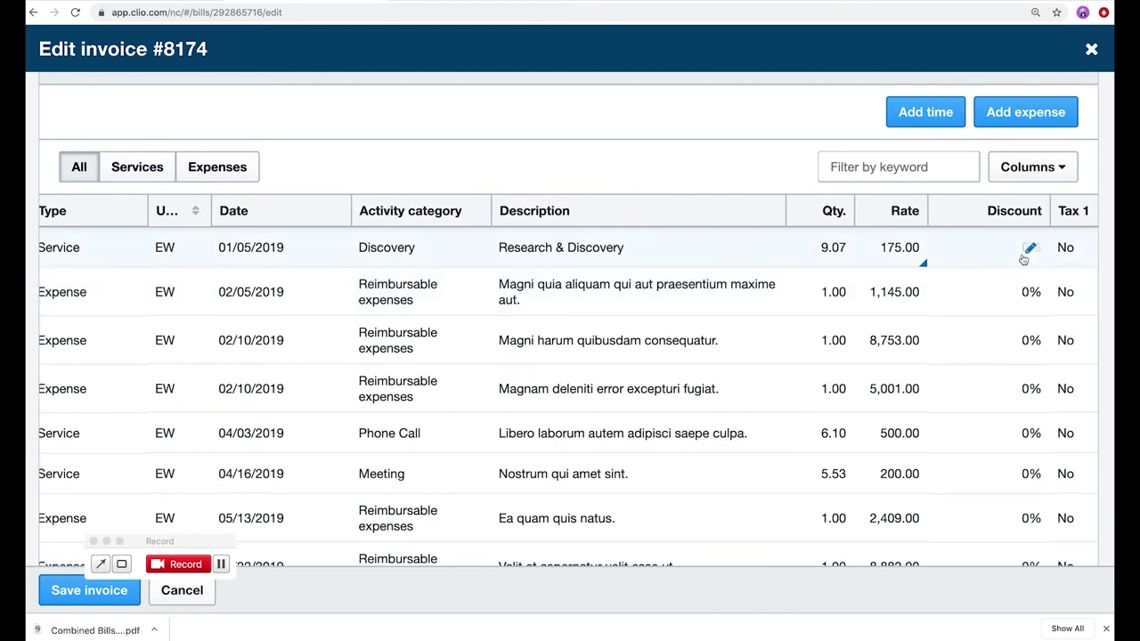
{"action": "left_click", "coordinate": [1026, 254]}
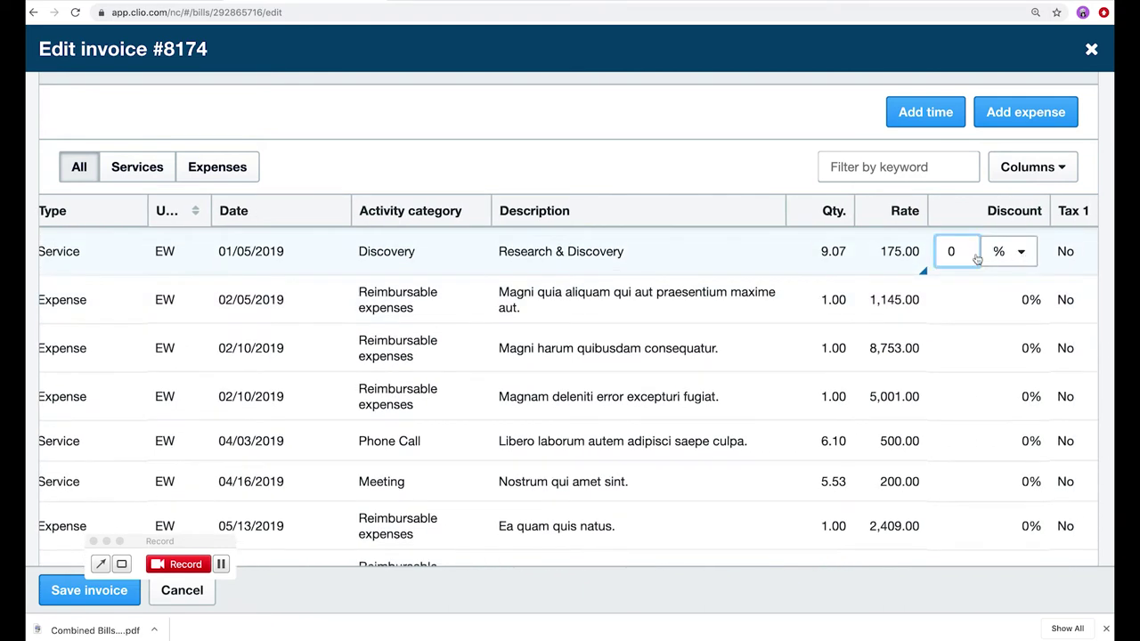
{"action": "type", "text": "20"}
{"action": "left_click", "coordinate": [727, 111]}
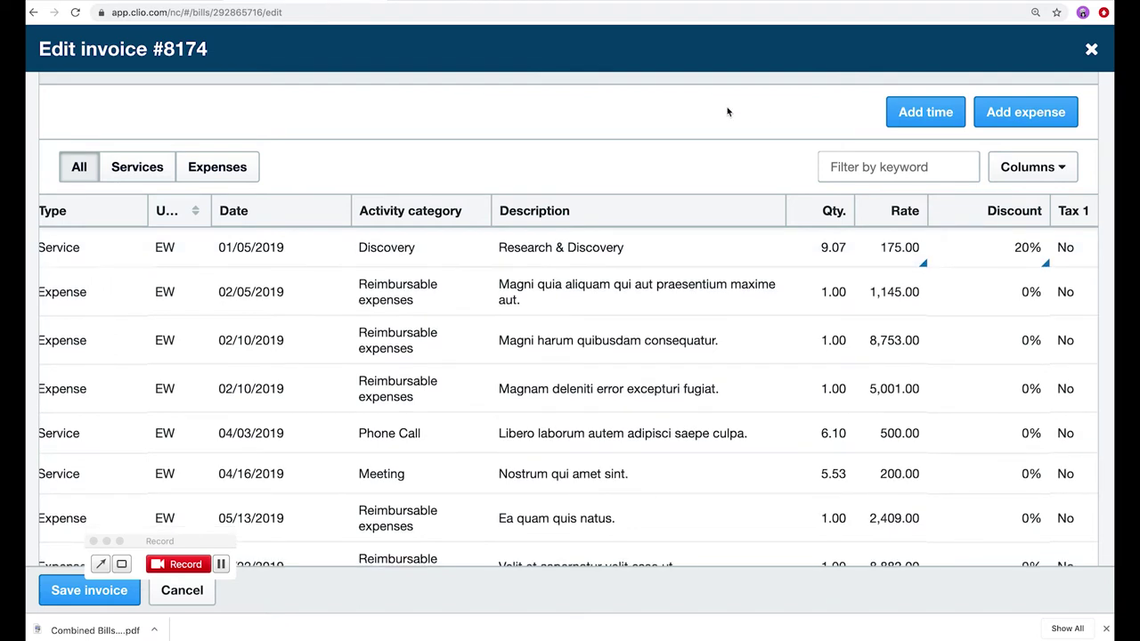
{"action": "scroll", "coordinate": [513, 207], "scroll_direction": "up", "scroll_amount": 4}
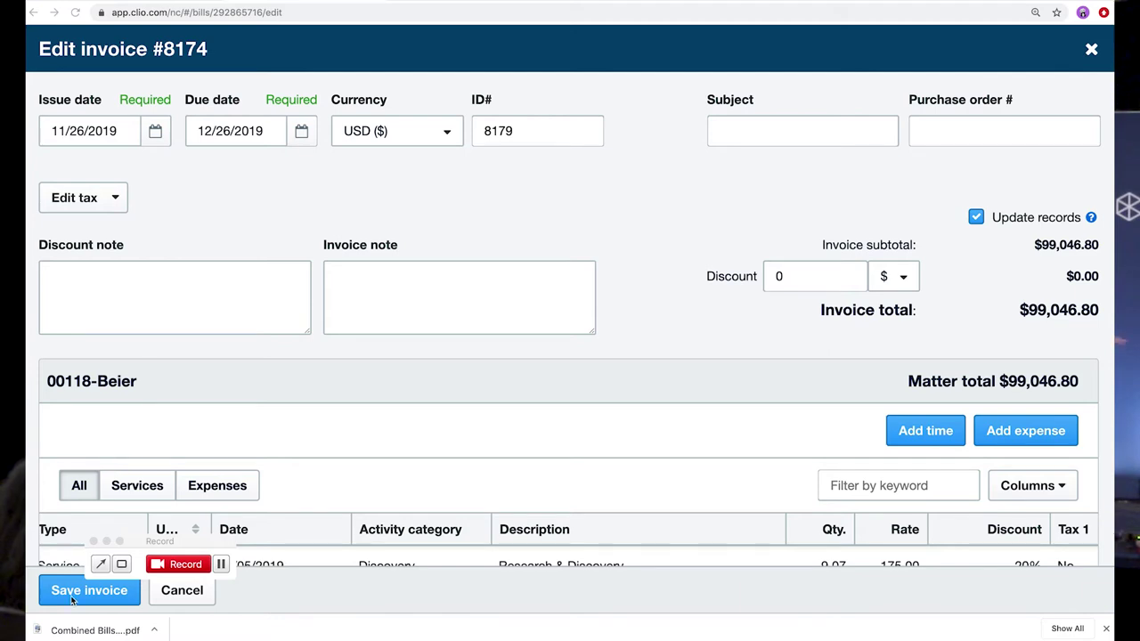
{"action": "left_click", "coordinate": [73, 595]}
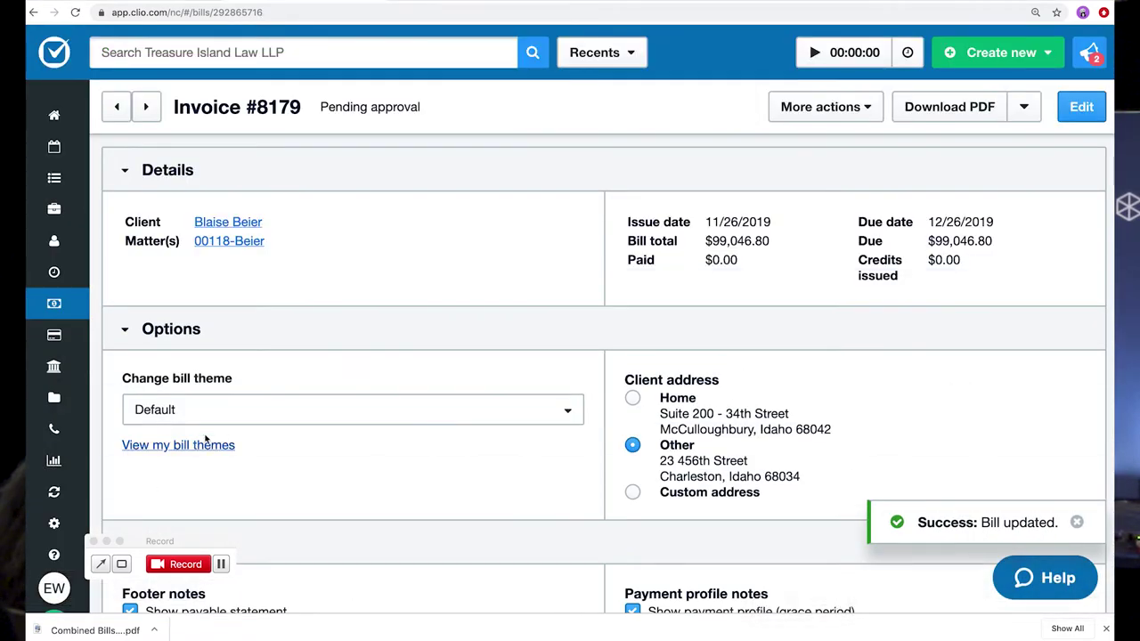
Approve all bills pending approval, updating their issue date to 11/26/2019 and calculating due dates from each contact's grace period
{"action": "left_click", "coordinate": [145, 108]}
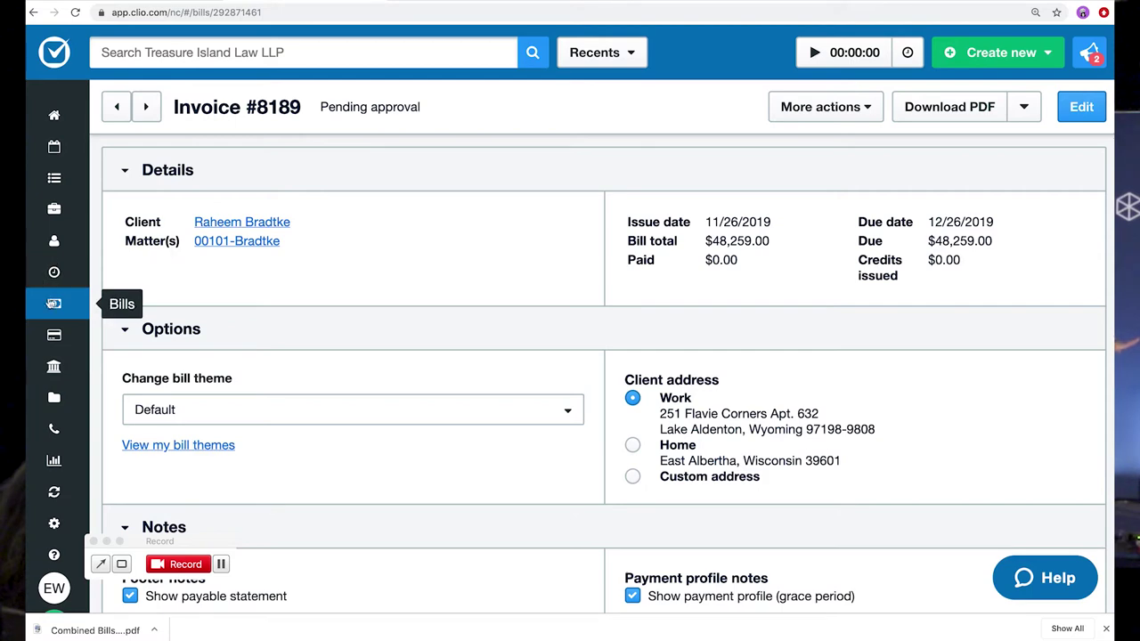
{"action": "left_click", "coordinate": [54, 304]}
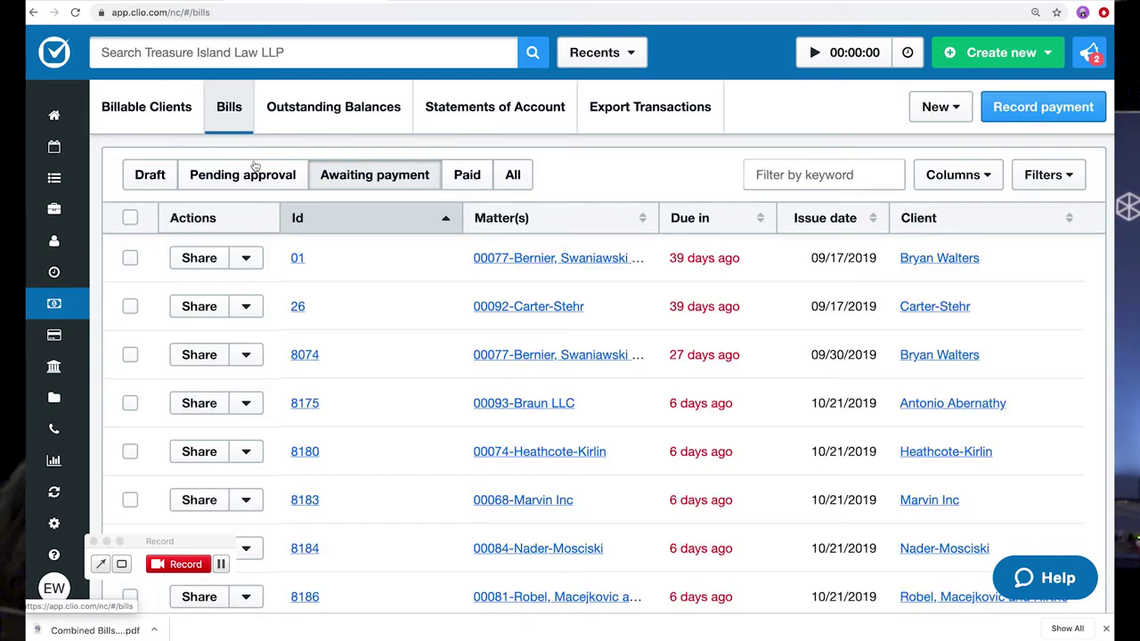
{"action": "left_click", "coordinate": [253, 175]}
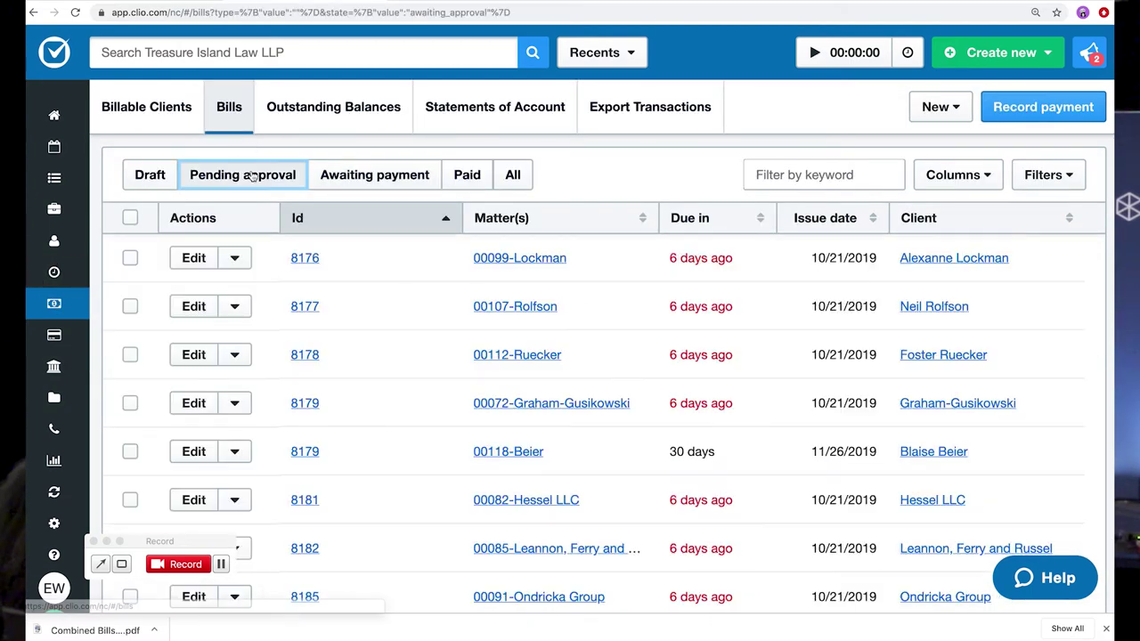
{"action": "left_click", "coordinate": [131, 219]}
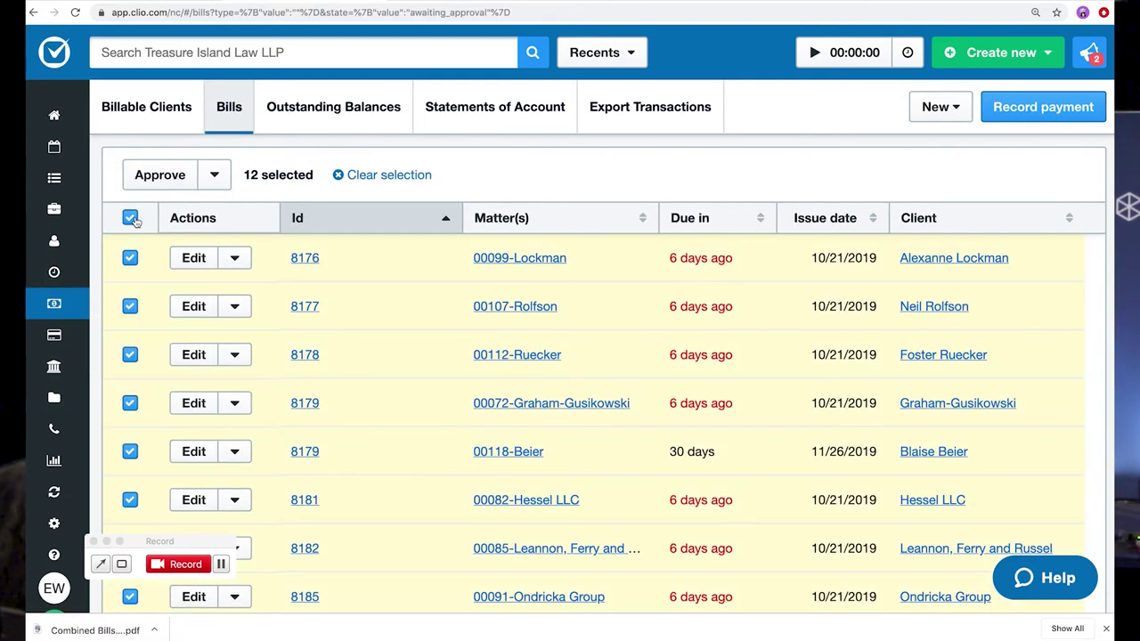
{"action": "left_click", "coordinate": [160, 176]}
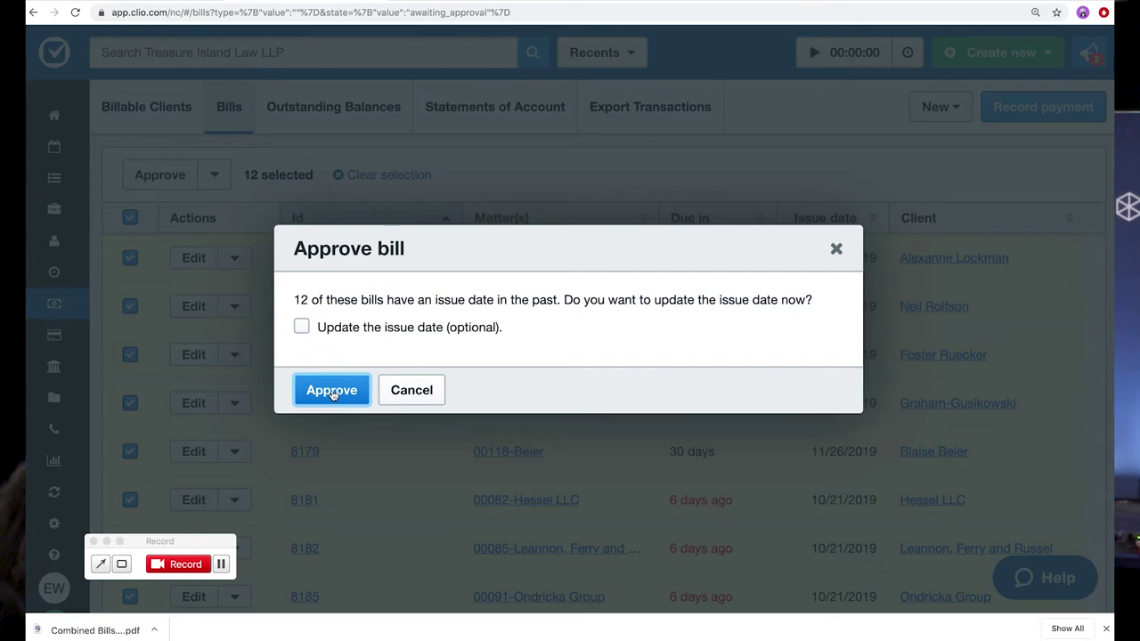
{"action": "left_click", "coordinate": [302, 327]}
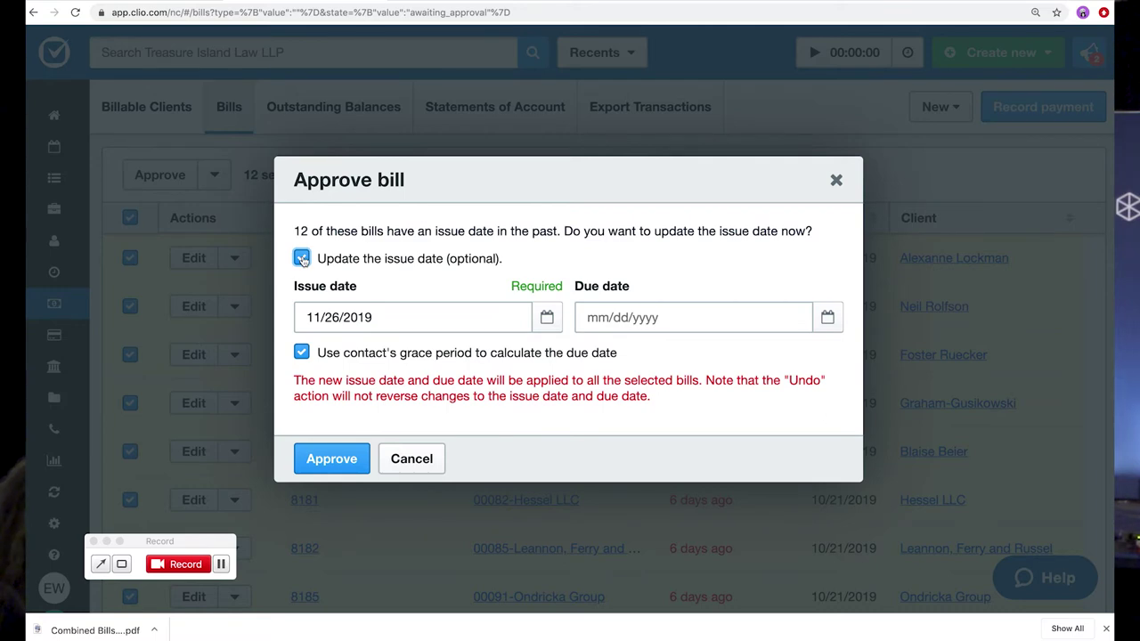
{"action": "left_click", "coordinate": [344, 459]}
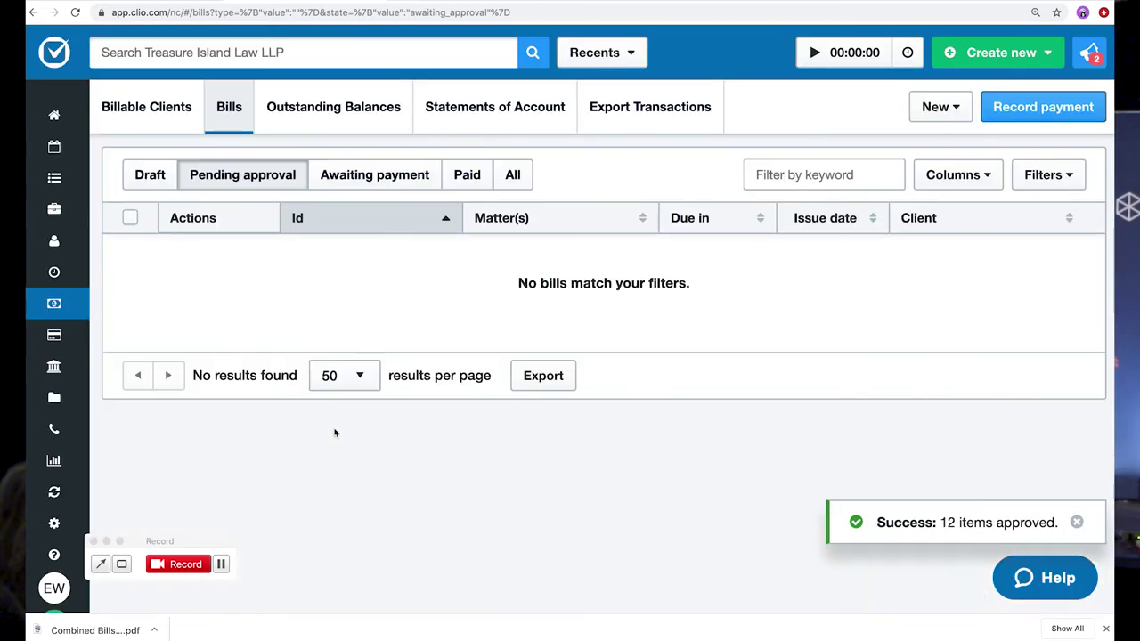
Filter the bills awaiting payment by the custom field Billing Preference set to Mail
{"action": "left_click", "coordinate": [382, 178]}
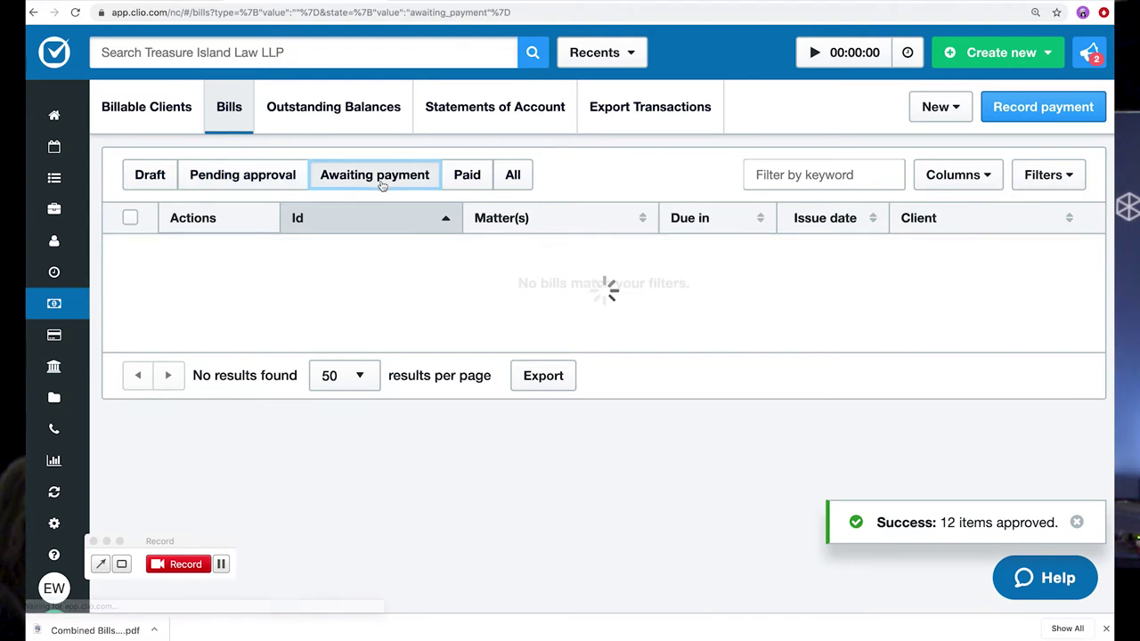
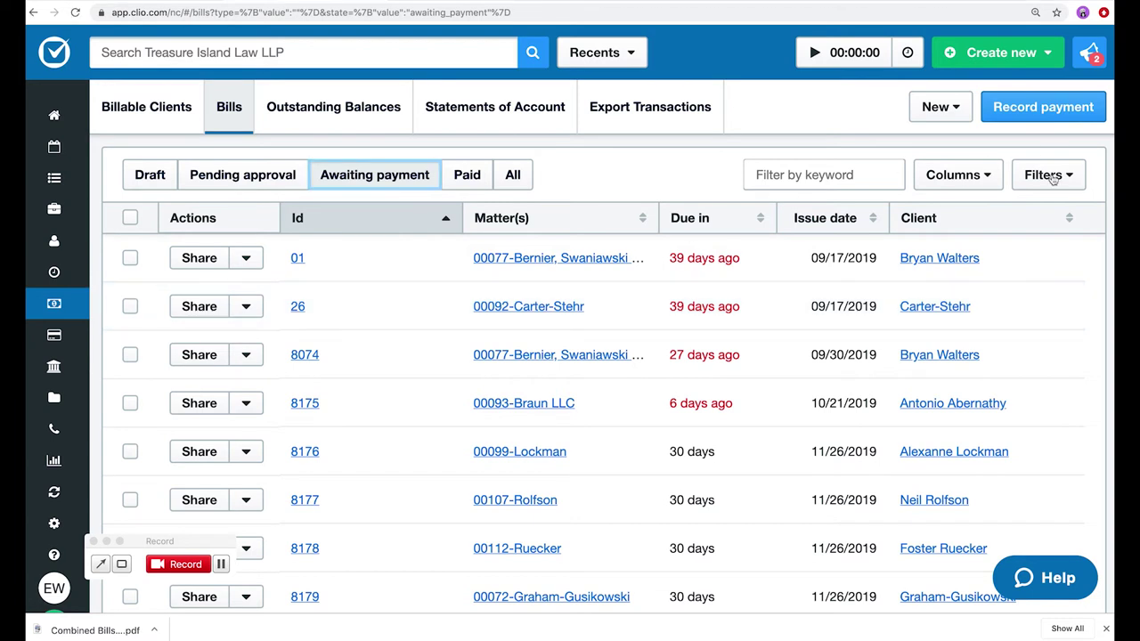
{"action": "left_click", "coordinate": [1054, 177]}
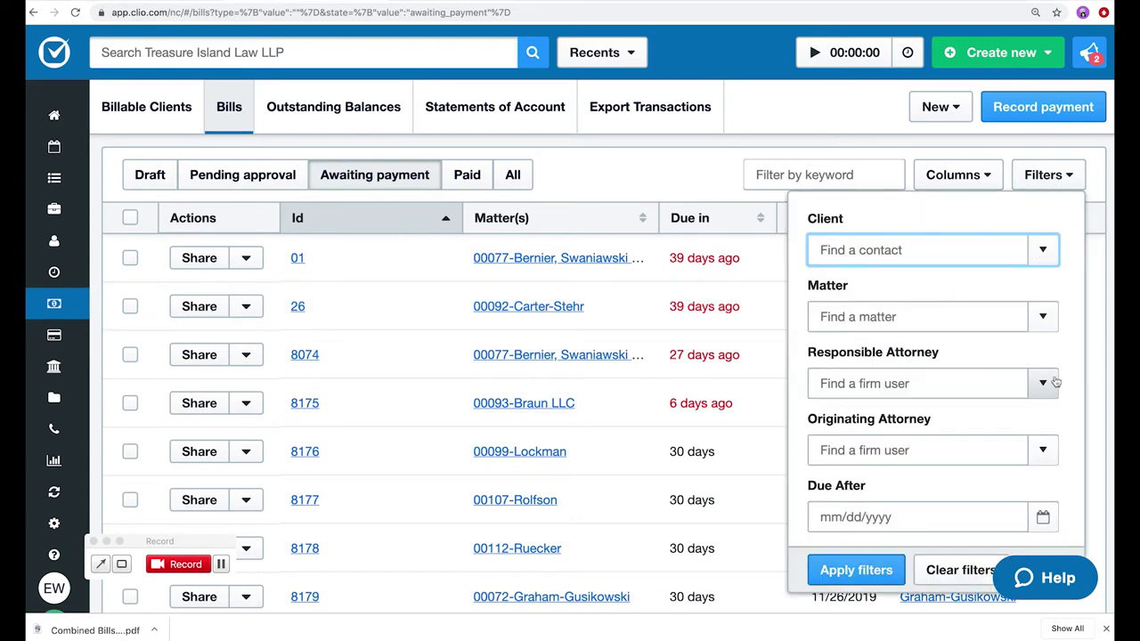
{"action": "scroll", "coordinate": [1057, 381], "scroll_direction": "down", "scroll_amount": 3}
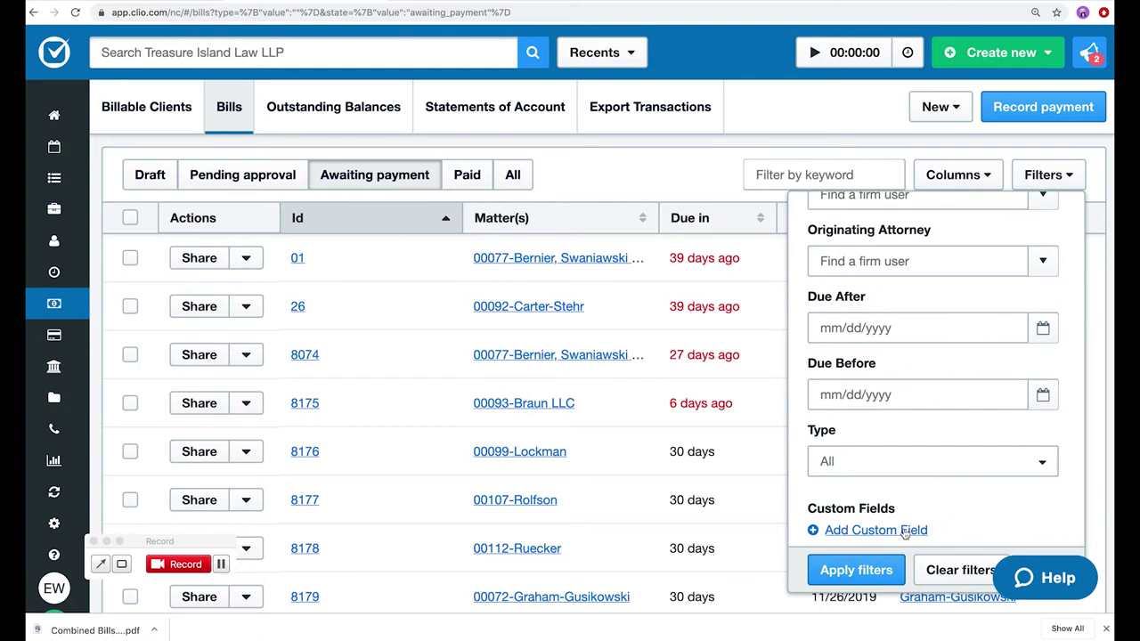
{"action": "left_click", "coordinate": [905, 531]}
{"action": "scroll", "coordinate": [904, 529], "scroll_direction": "down", "scroll_amount": 1}
{"action": "left_click", "coordinate": [1025, 492]}
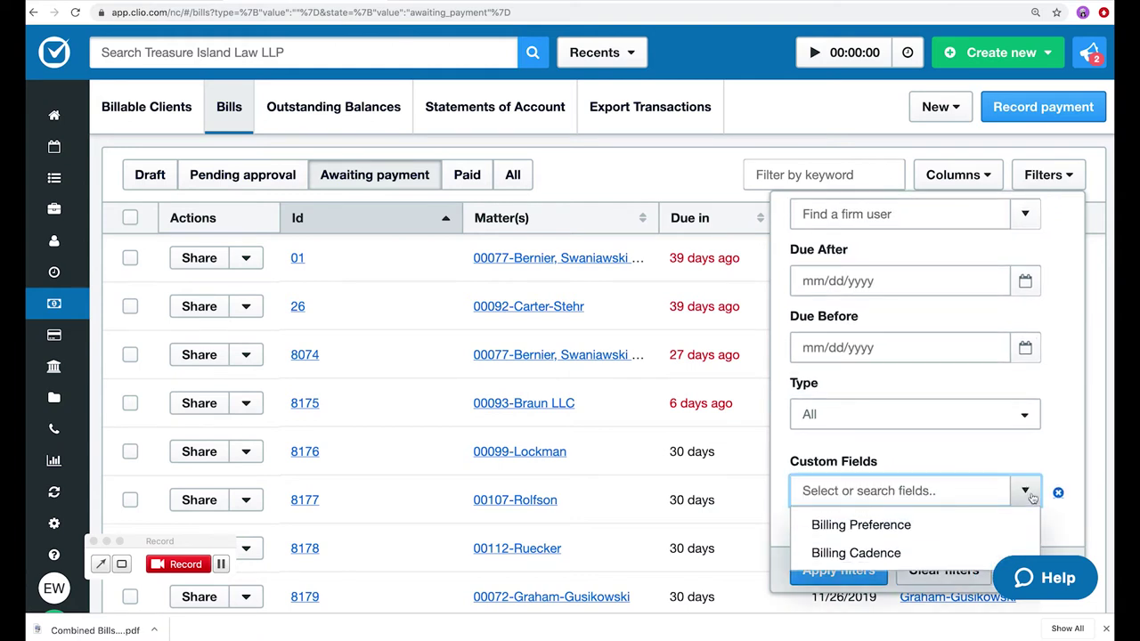
{"action": "left_click", "coordinate": [908, 525]}
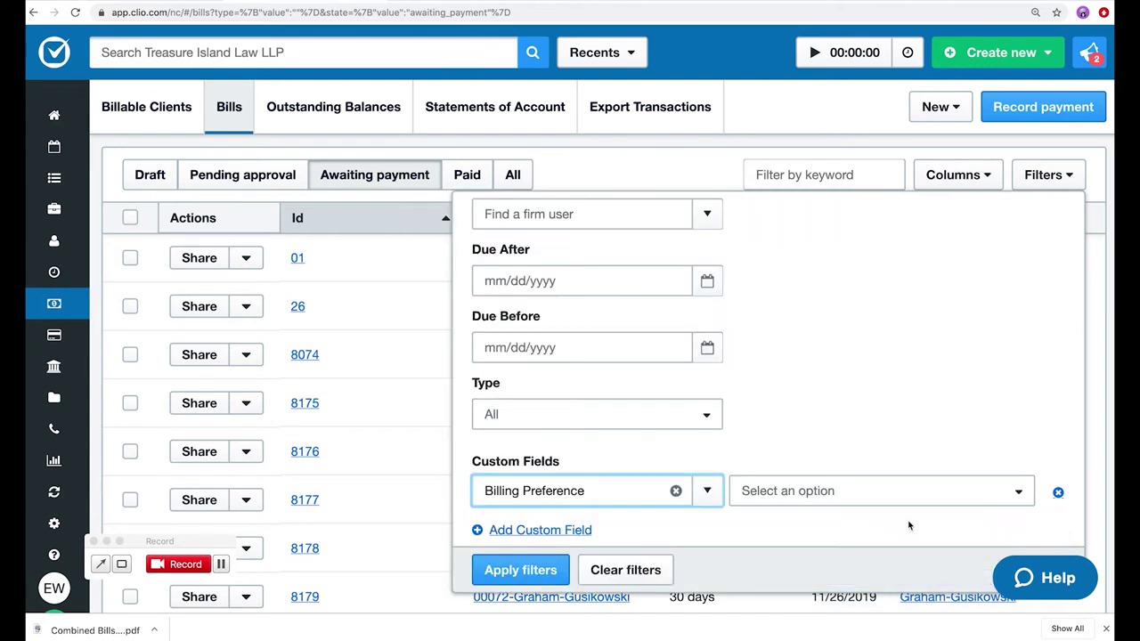
{"action": "left_click", "coordinate": [923, 501]}
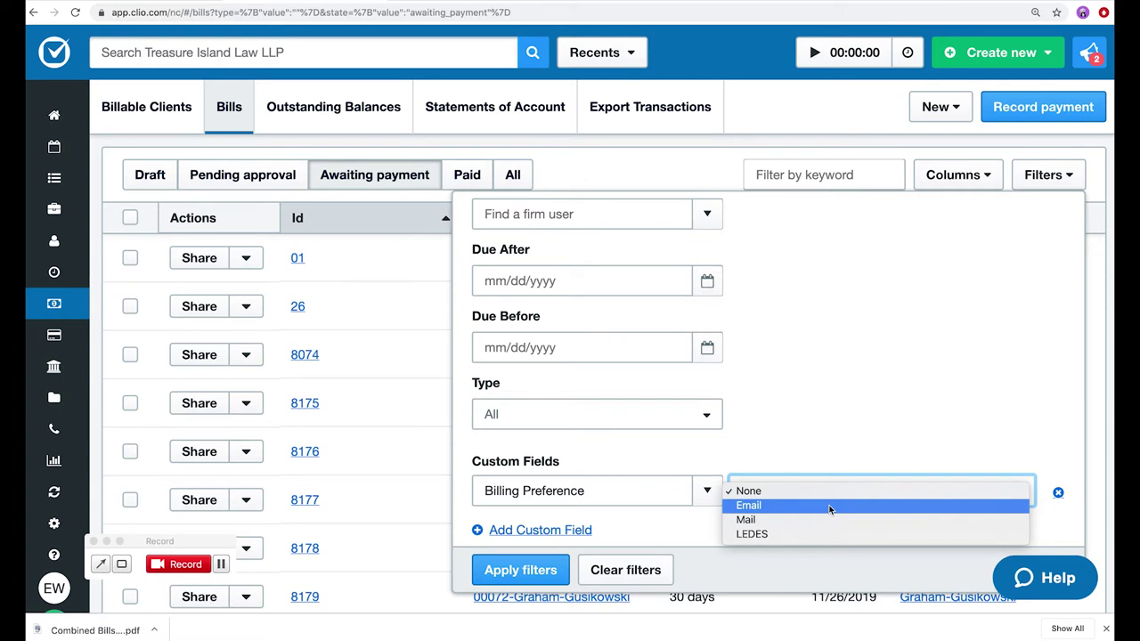
{"action": "left_click", "coordinate": [784, 520]}
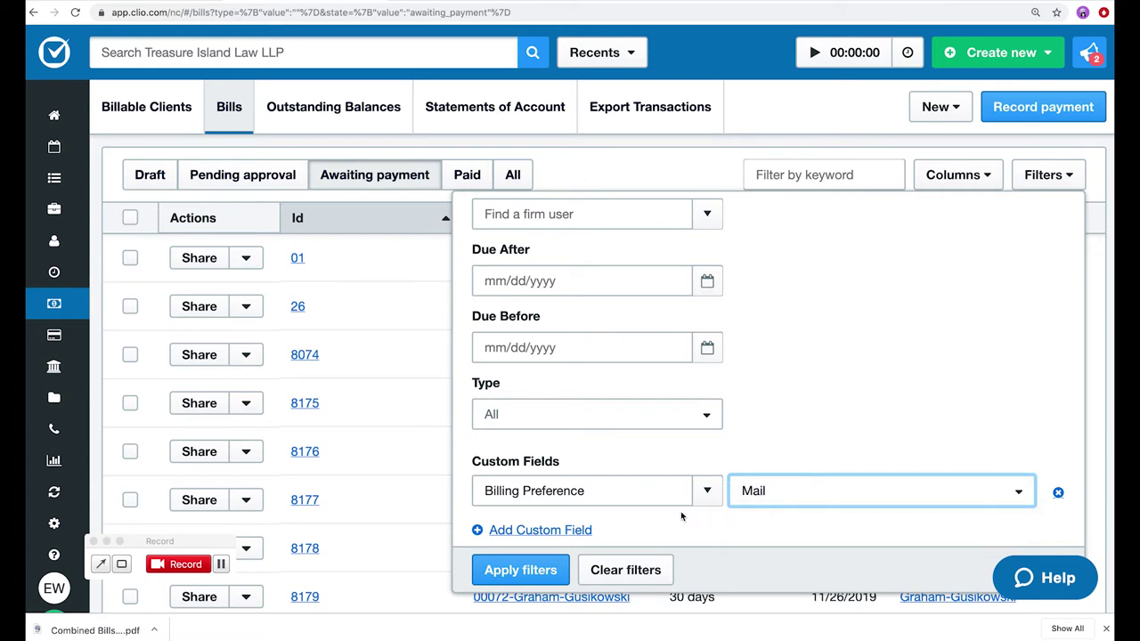
{"action": "left_click", "coordinate": [522, 570]}
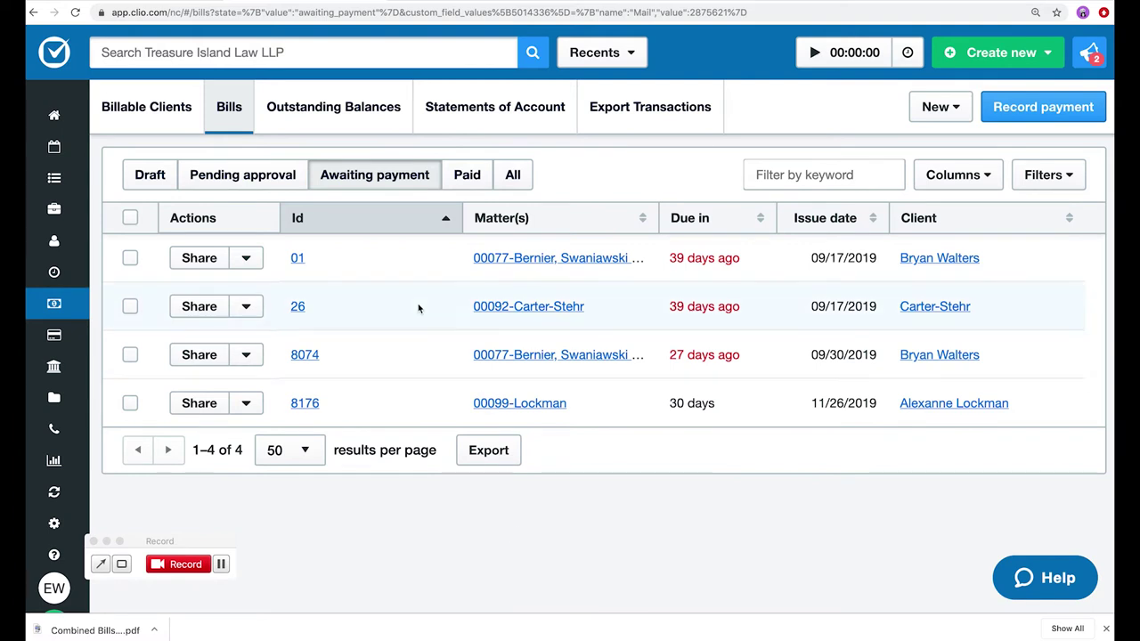
Print all the bills filtered by the Mail preference and clear the selection
{"action": "left_click", "coordinate": [130, 218]}
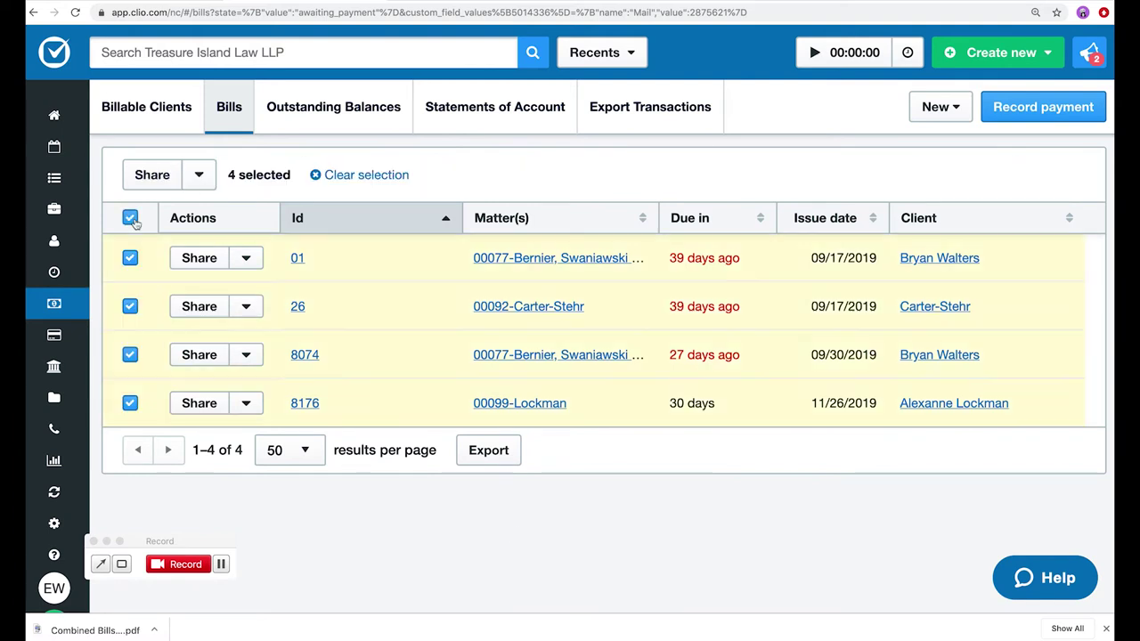
{"action": "left_click", "coordinate": [198, 176]}
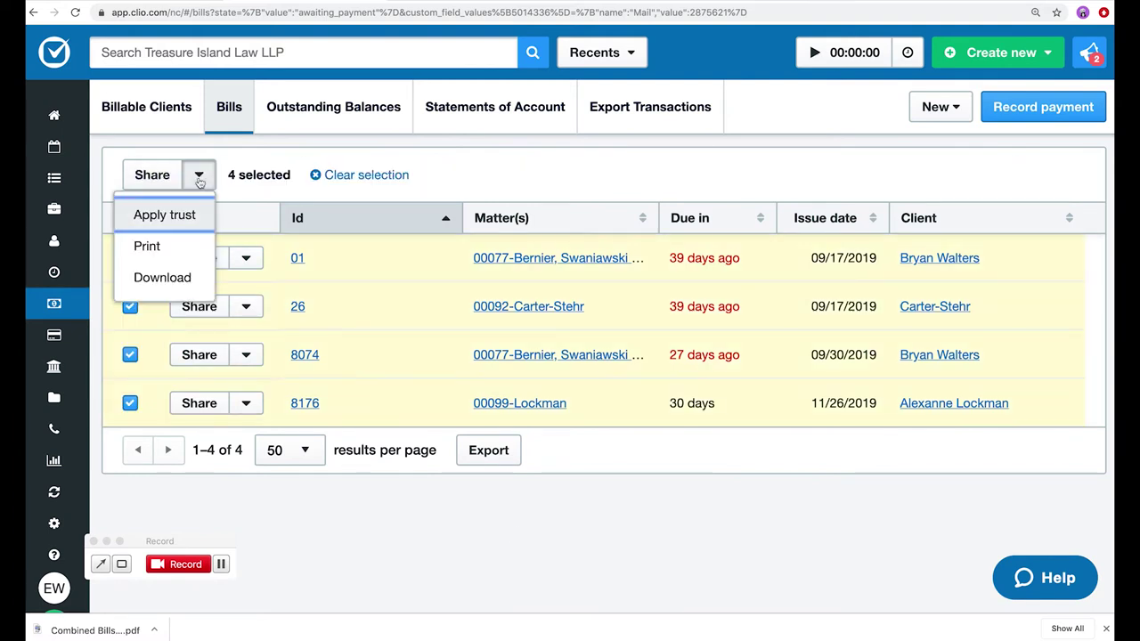
{"action": "left_click", "coordinate": [147, 247]}
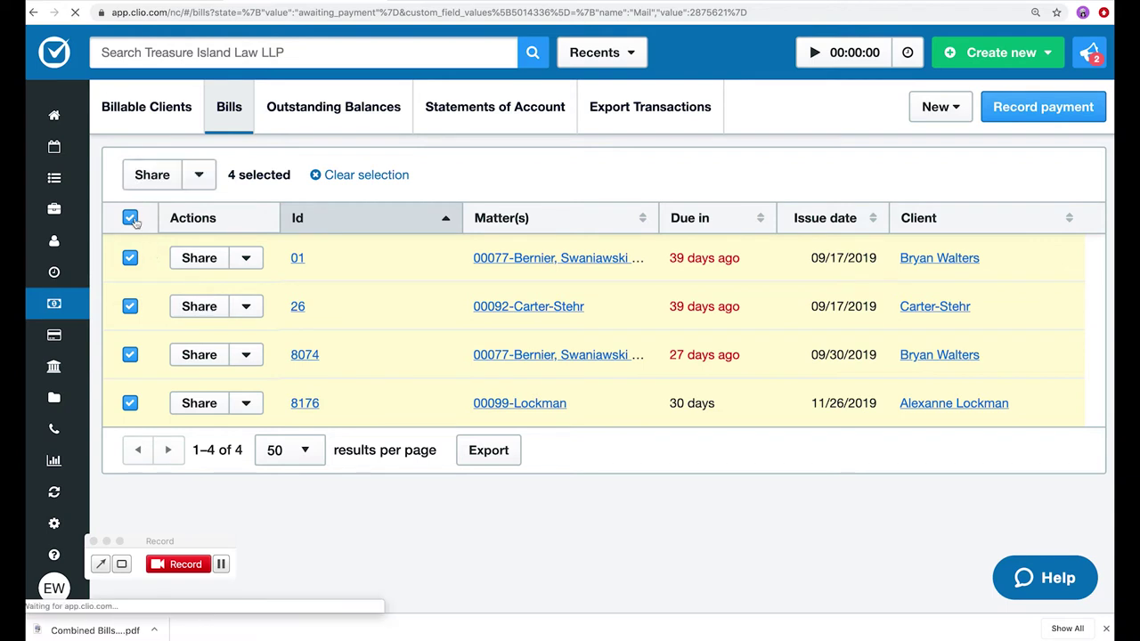
{"action": "left_click", "coordinate": [130, 218]}
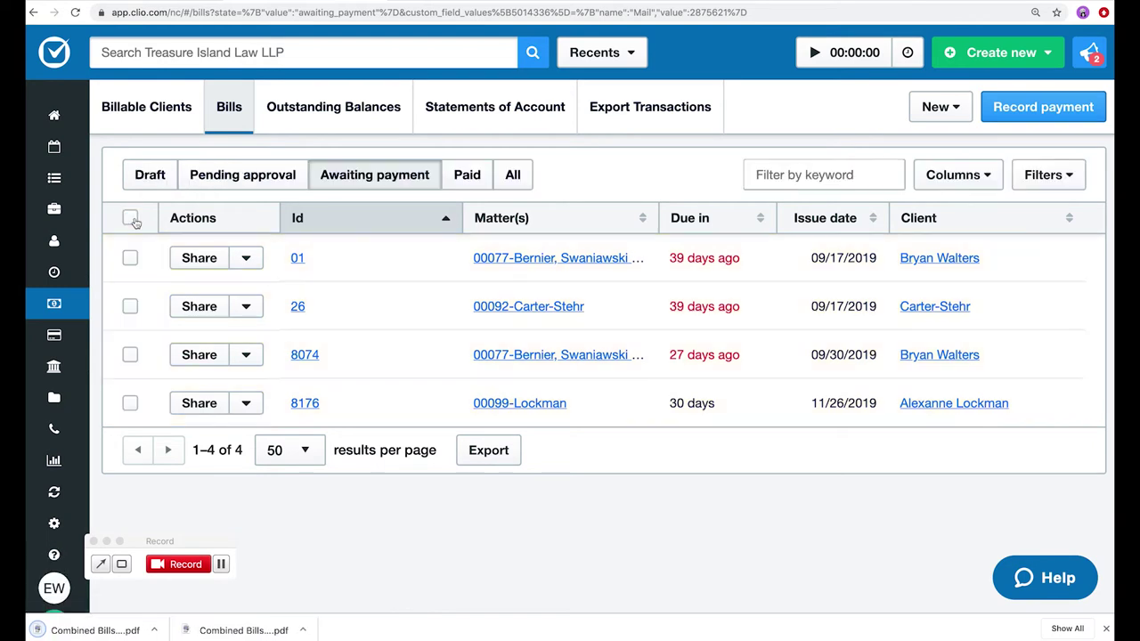
Change the Billing Preference filter on the bills awaiting payment to Email
{"action": "left_click", "coordinate": [1049, 175]}
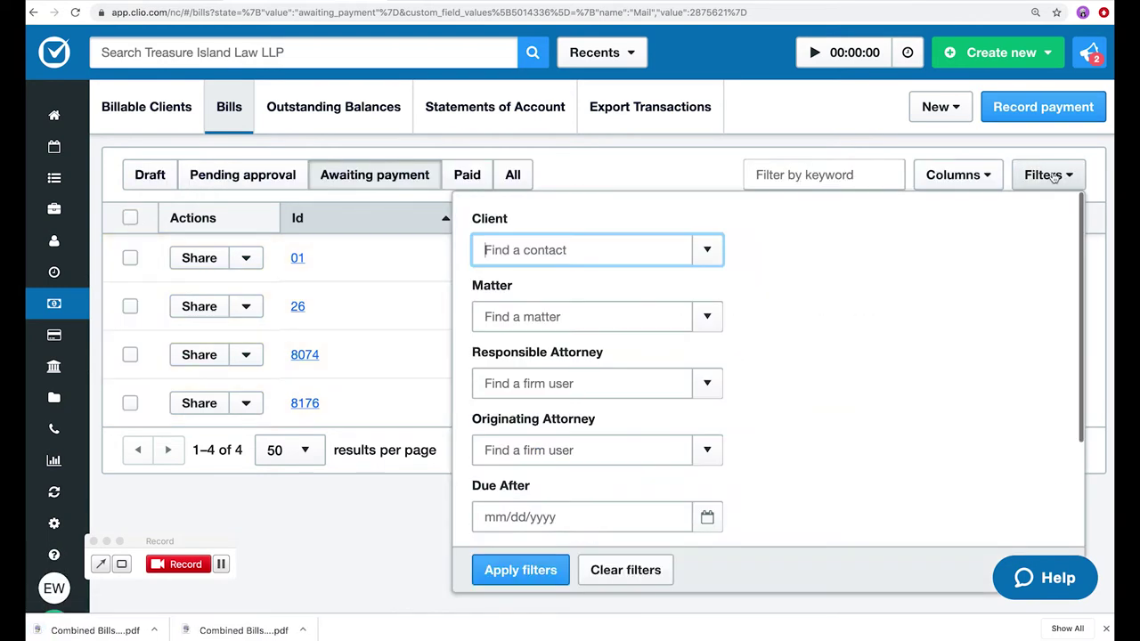
{"action": "scroll", "coordinate": [718, 471], "scroll_direction": "down", "scroll_amount": 3}
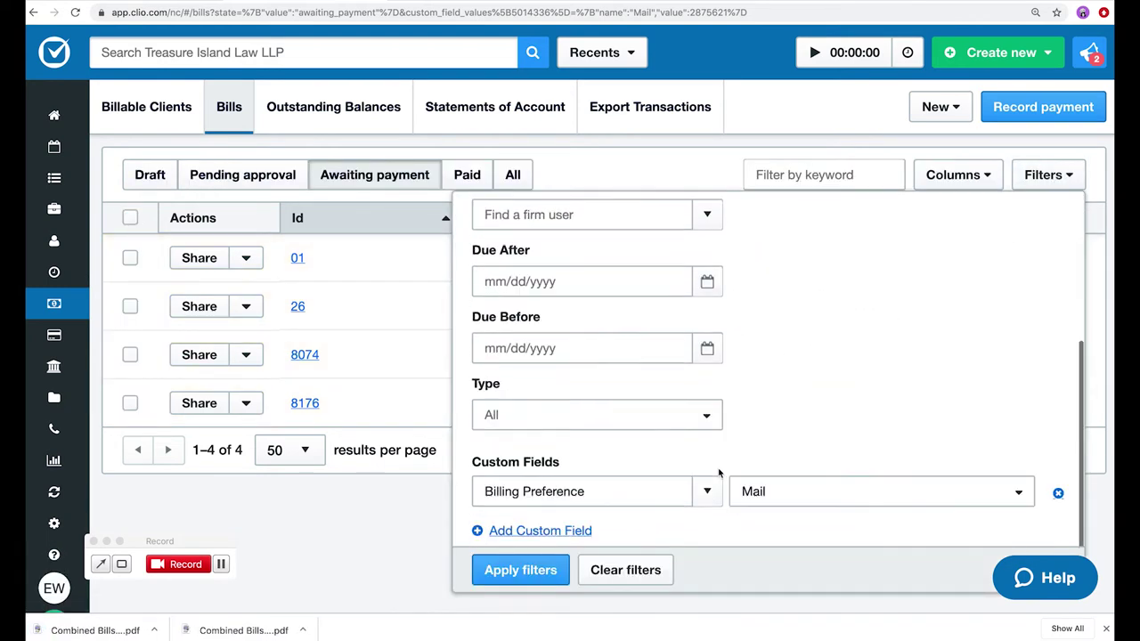
{"action": "left_click", "coordinate": [871, 492]}
{"action": "left_click", "coordinate": [822, 478]}
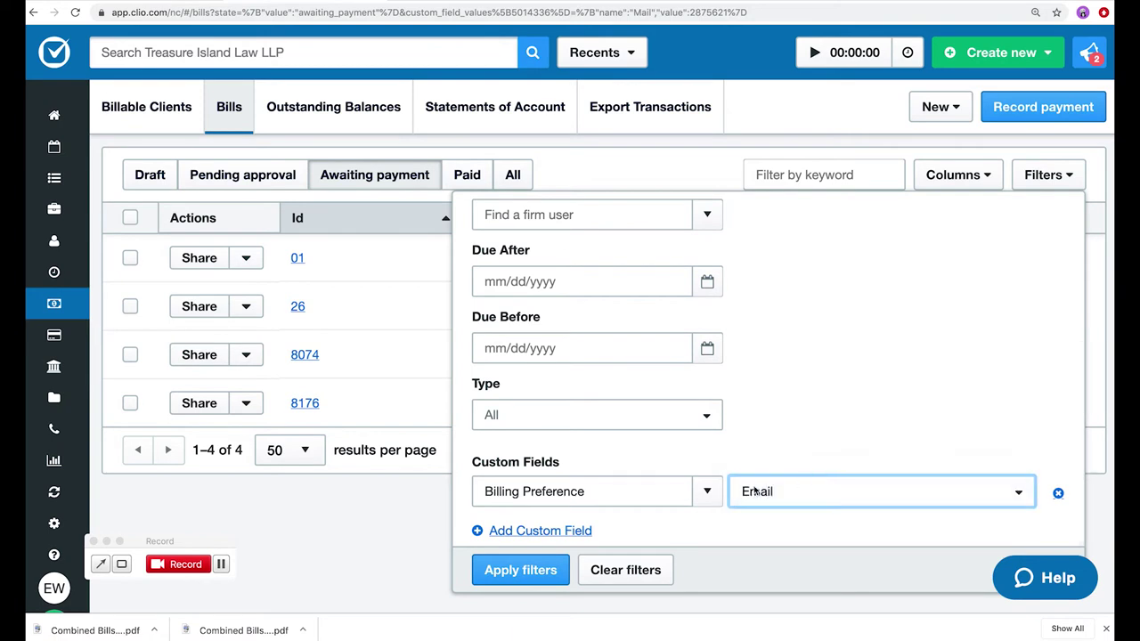
{"action": "left_click", "coordinate": [517, 570]}
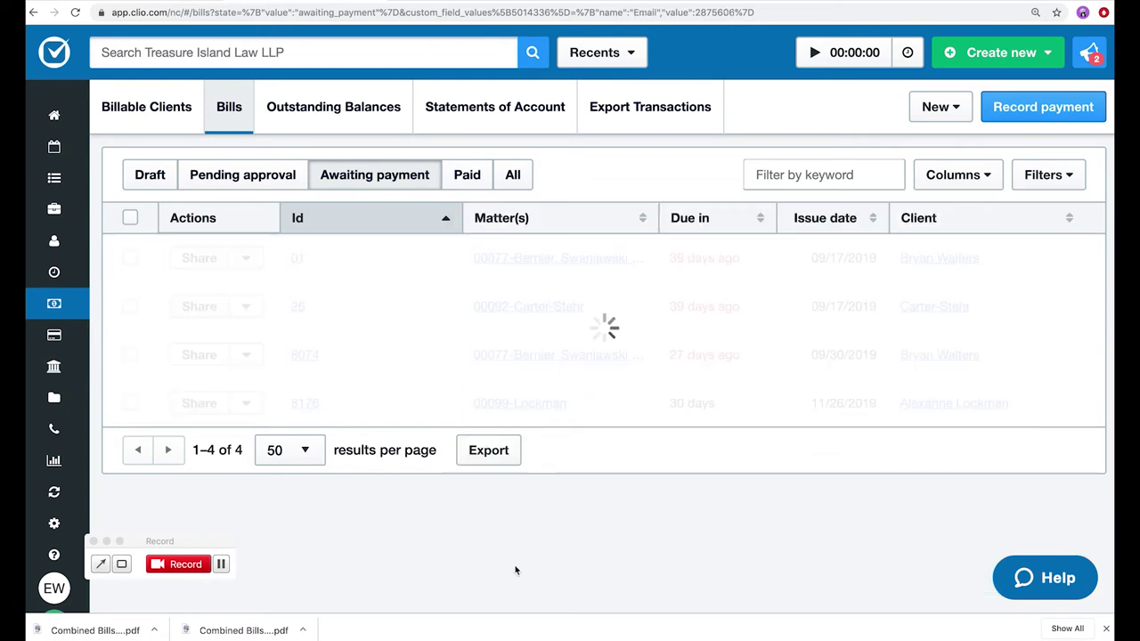
Share all the bills filtered by the Email preference via email with the message "Happy Fall, Pay your bill!" and clear the selection
{"action": "left_click", "coordinate": [130, 218]}
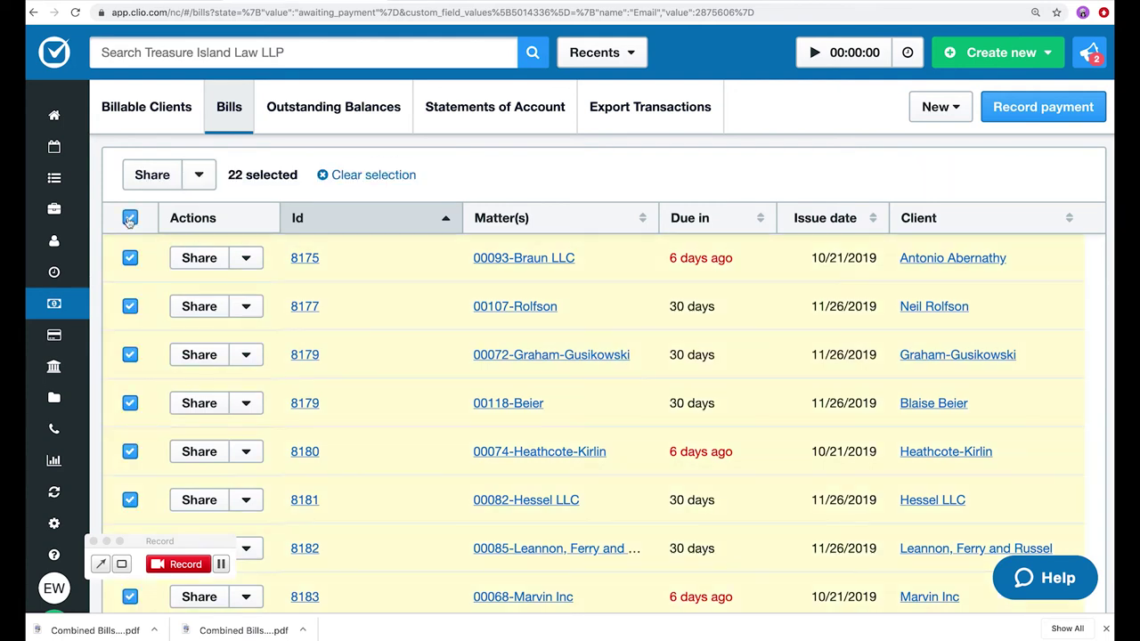
{"action": "left_click", "coordinate": [160, 175]}
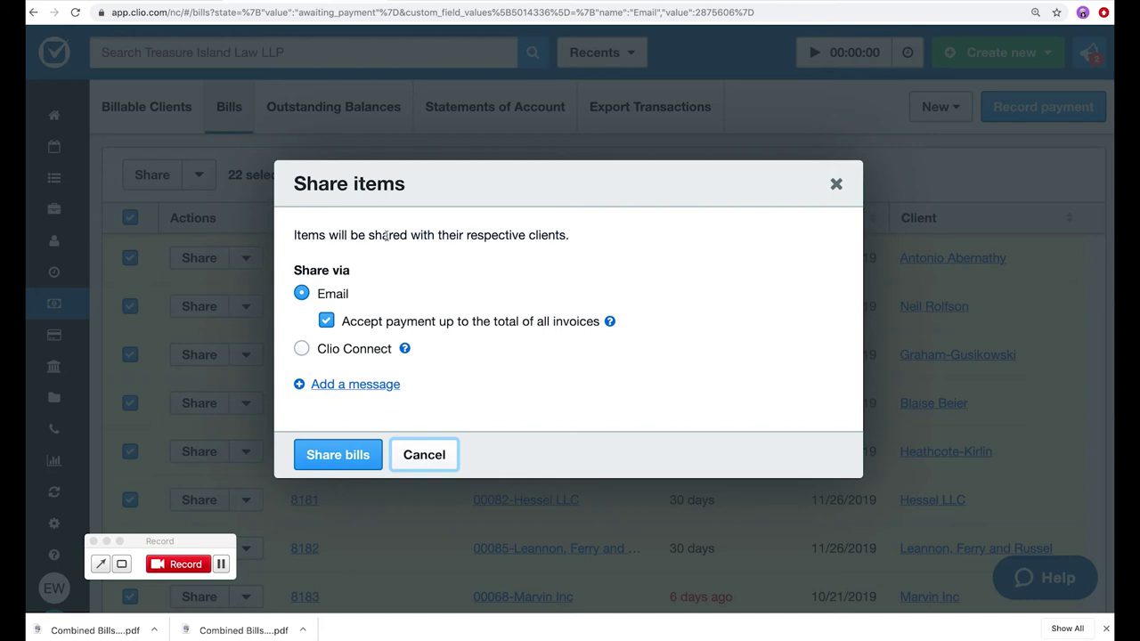
{"action": "left_click", "coordinate": [365, 389]}
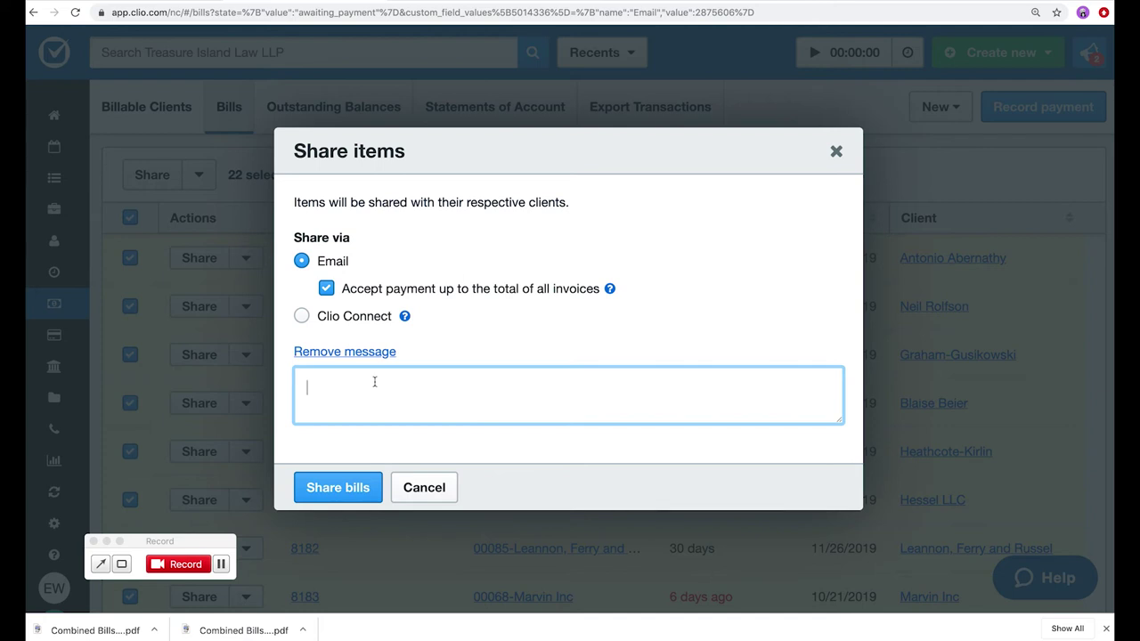
{"action": "type", "text": "Happy Summer, Pay your bill!"}
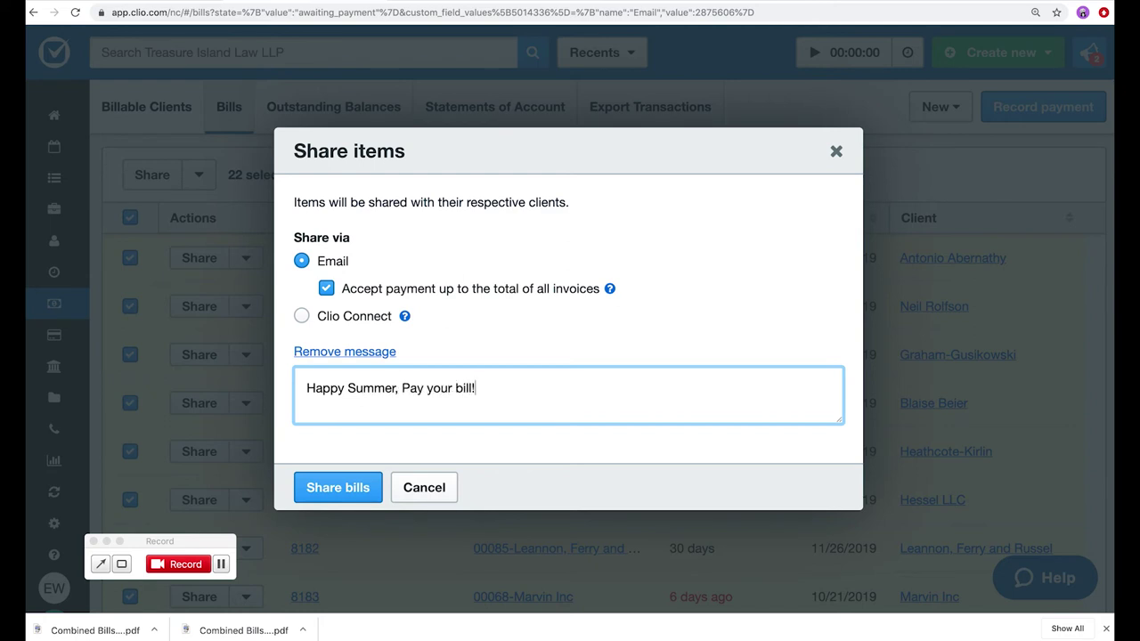
{"action": "double_click", "coordinate": [376, 387]}
{"action": "type", "text": "Fall"}
{"action": "left_click", "coordinate": [484, 388]}
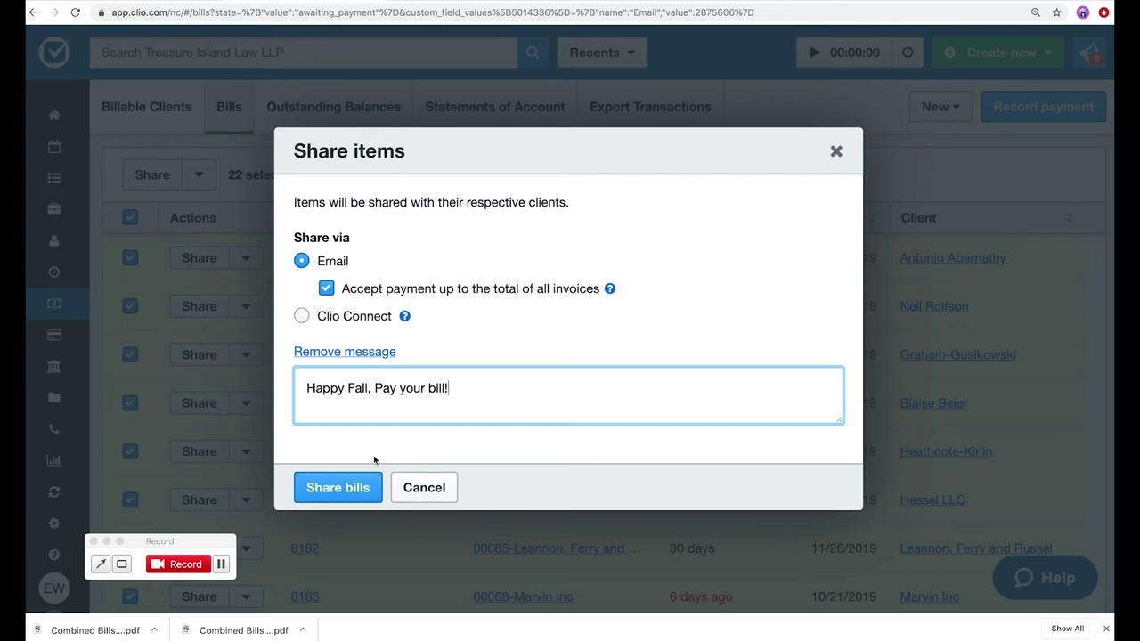
{"action": "left_click", "coordinate": [353, 493]}
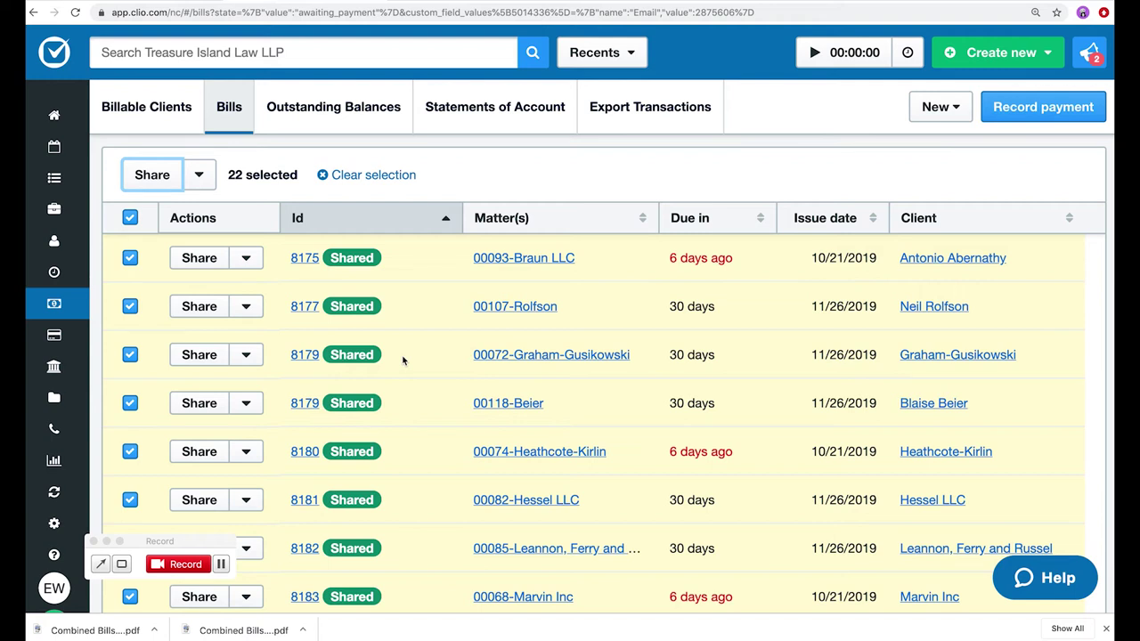
{"action": "left_click", "coordinate": [131, 218]}
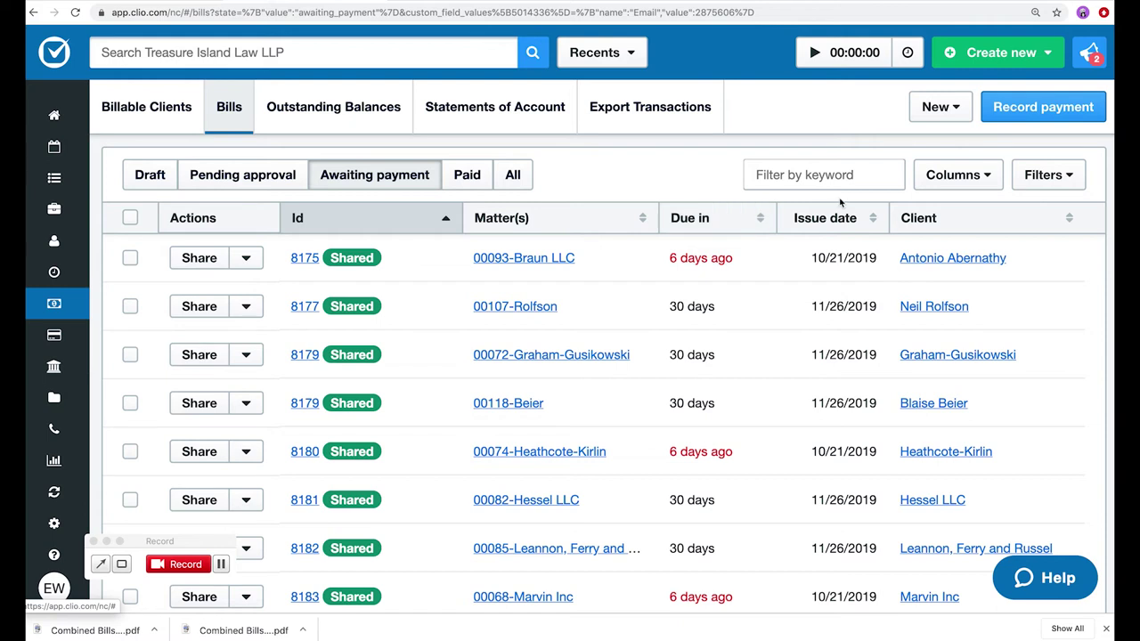
Review the available bill columns and move the Issue date column ahead of the Due in column
{"action": "left_click", "coordinate": [950, 181]}
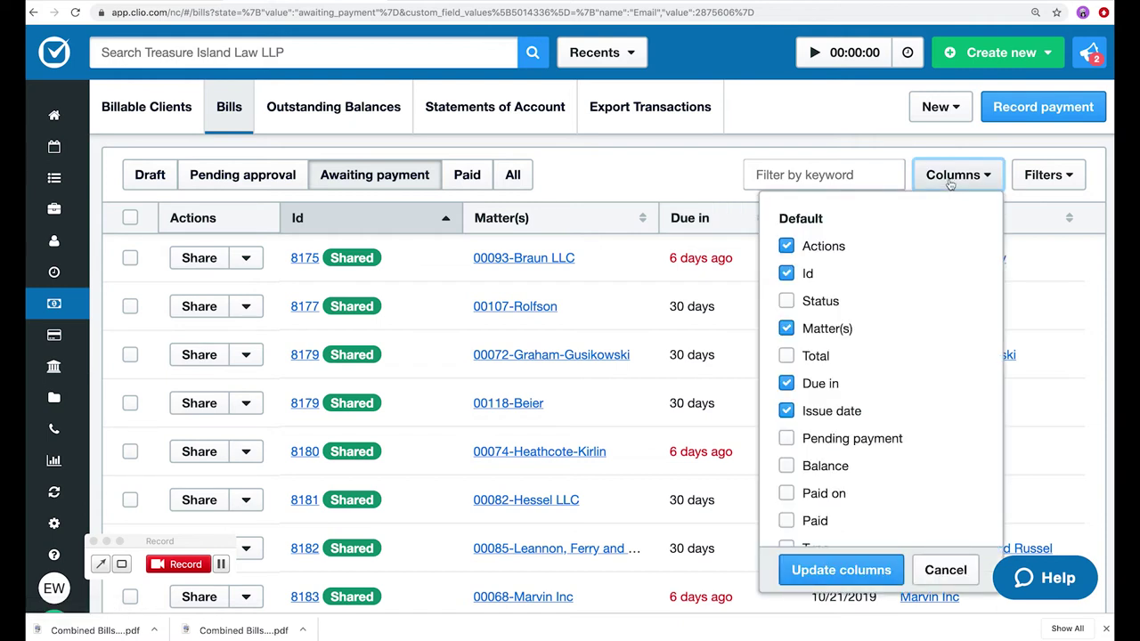
{"action": "scroll", "coordinate": [947, 250], "scroll_direction": "down", "scroll_amount": 2}
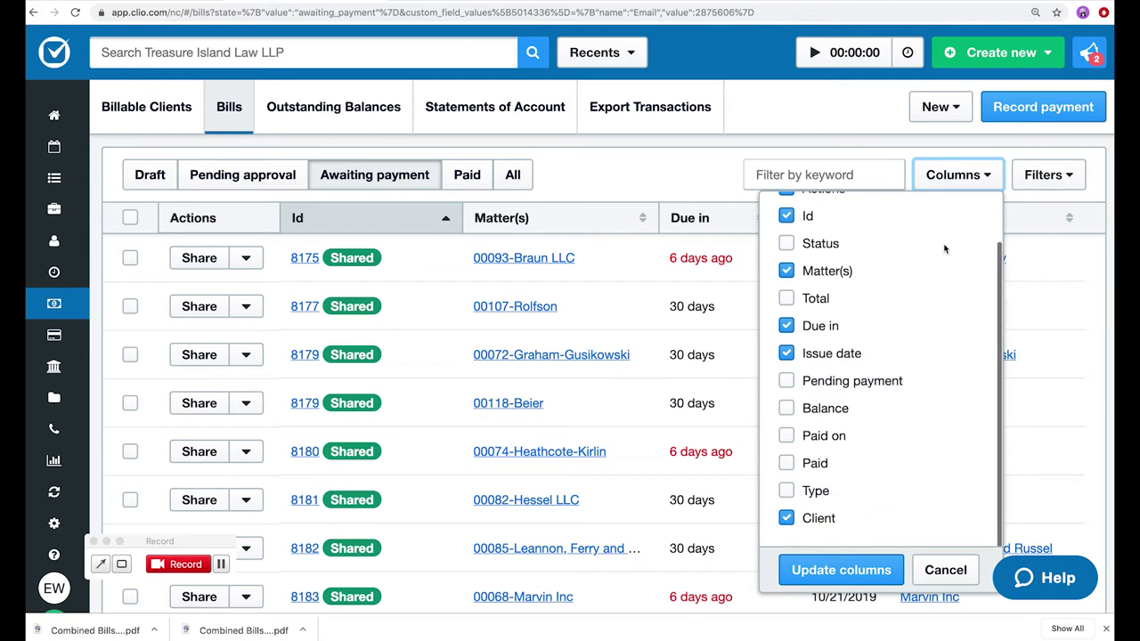
{"action": "left_click", "coordinate": [966, 176]}
{"action": "left_click_drag", "start_coordinate": [824, 219], "coordinate": [688, 219]}
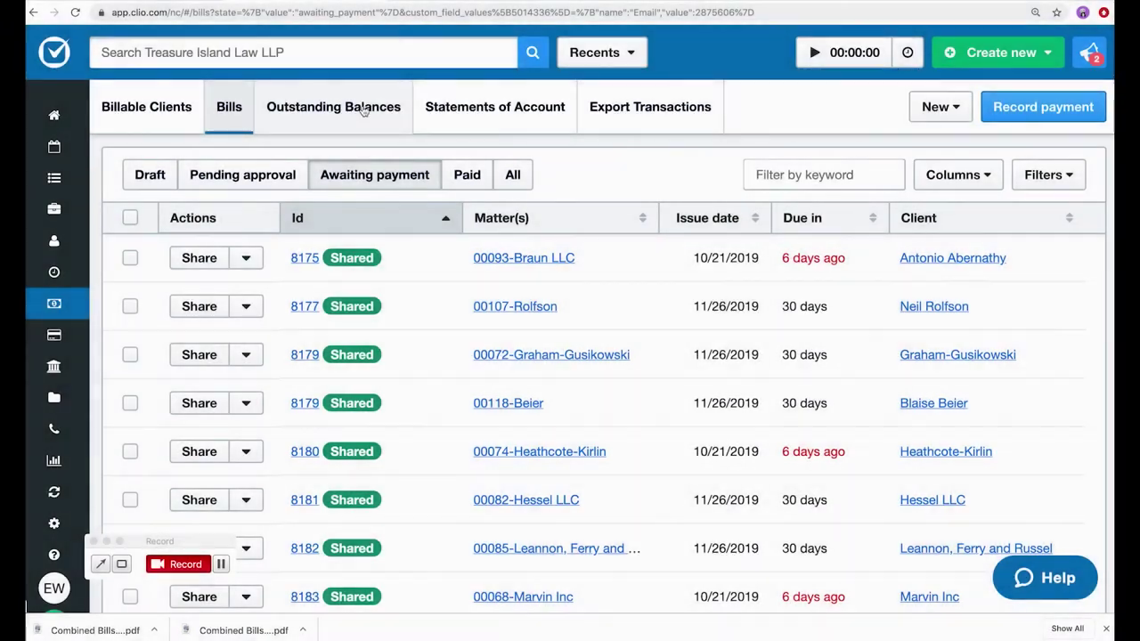
Sort the clients' outstanding balances from highest to lowest and look at the bills behind the largest balance
{"action": "left_click", "coordinate": [364, 109]}
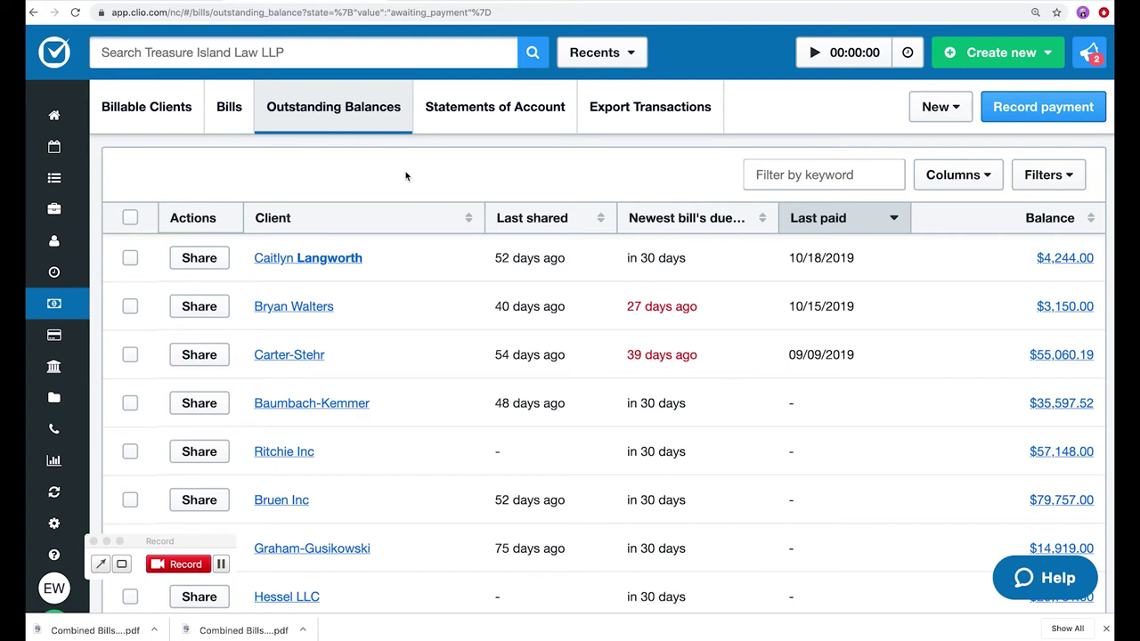
{"action": "left_click", "coordinate": [1056, 225]}
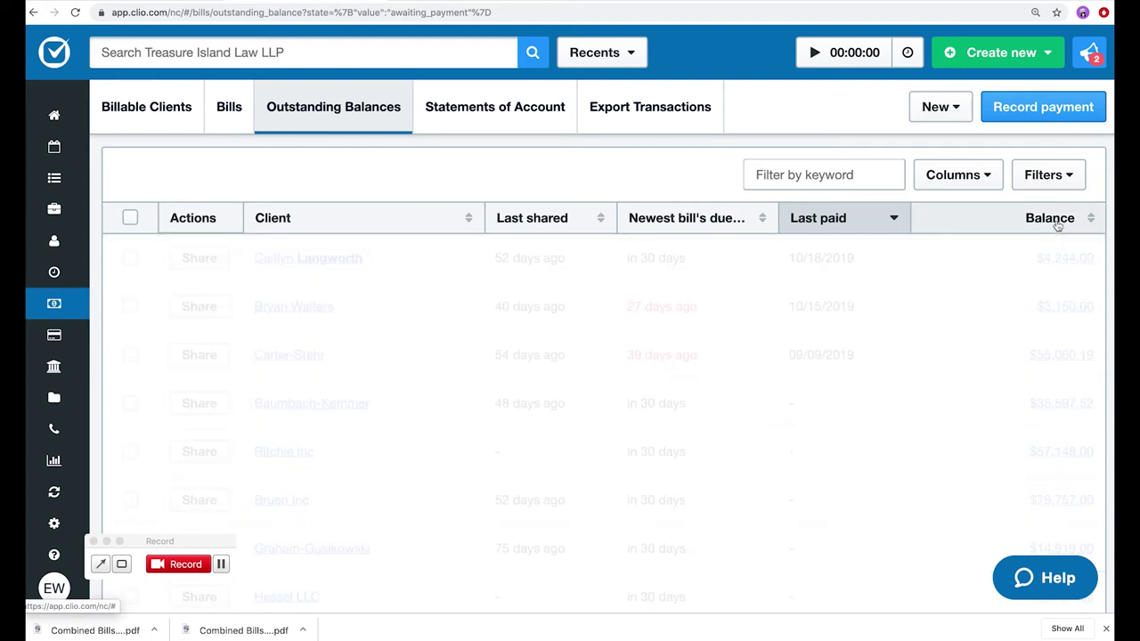
{"action": "left_click", "coordinate": [1059, 222]}
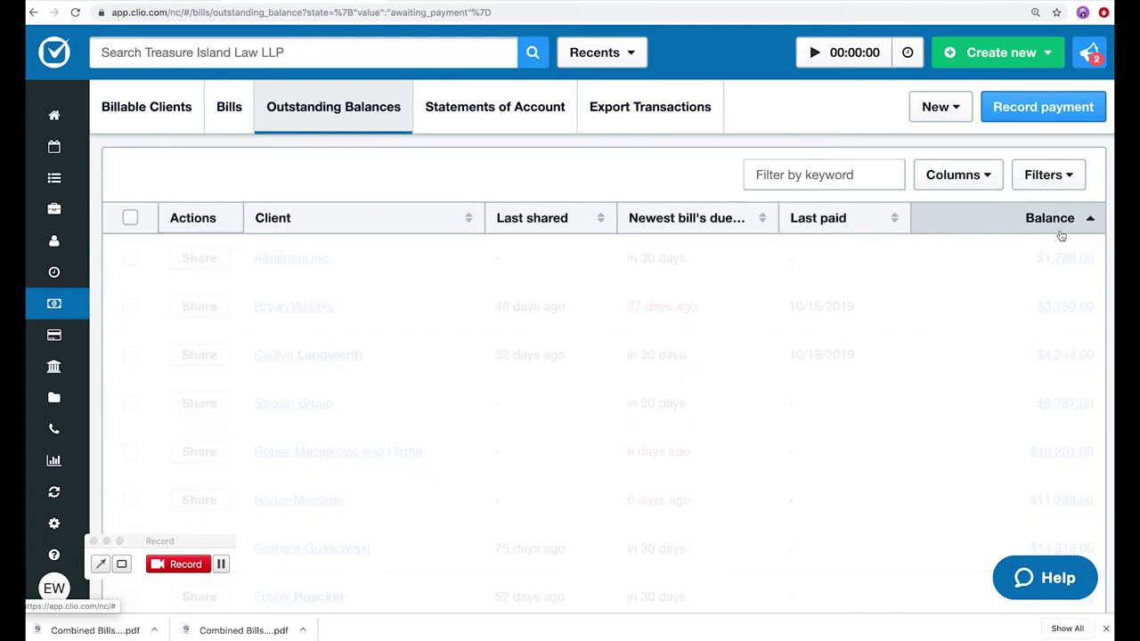
{"action": "left_click", "coordinate": [1061, 259]}
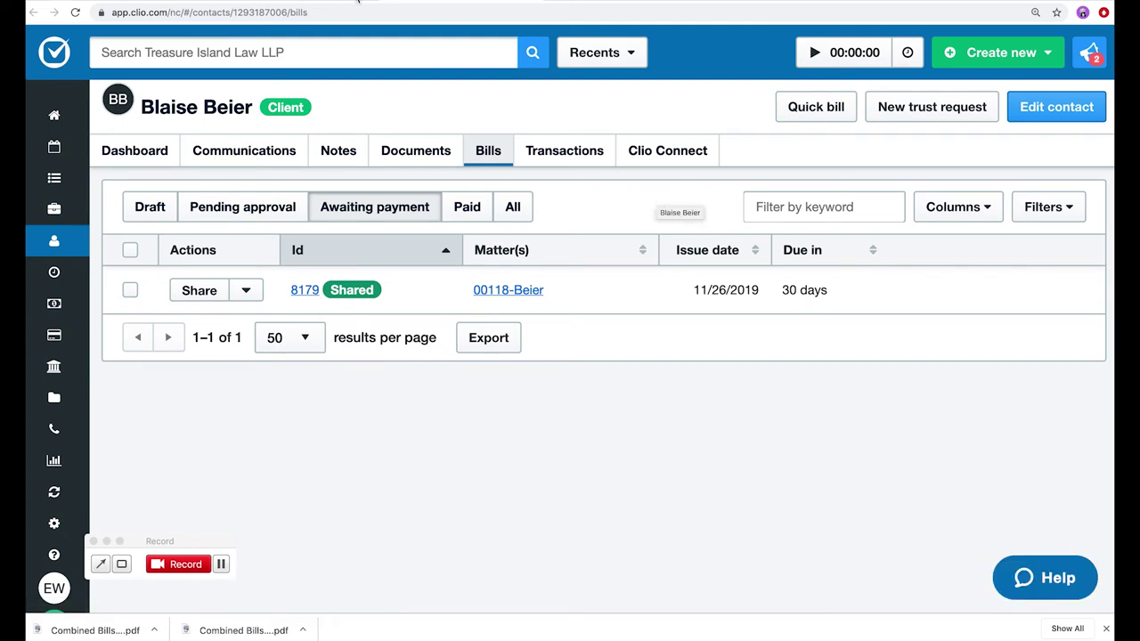
{"action": "key", "text": "super+bracketleft"}
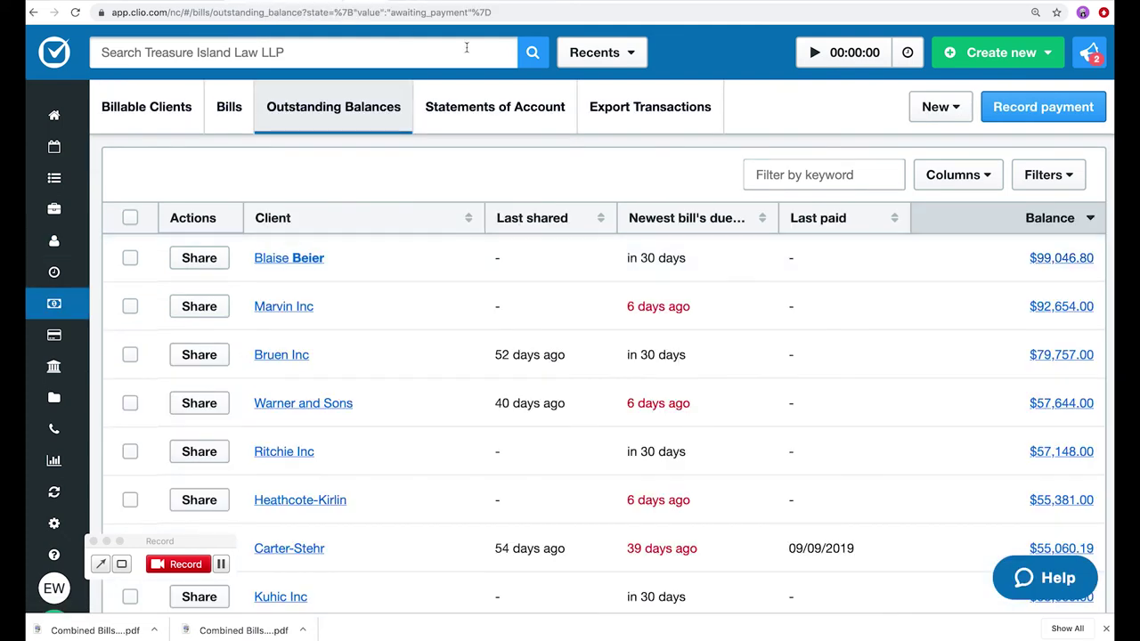
Sort the outstanding balances by last paid date, then by the newest bill's due date, both in descending order
{"action": "left_click", "coordinate": [867, 224]}
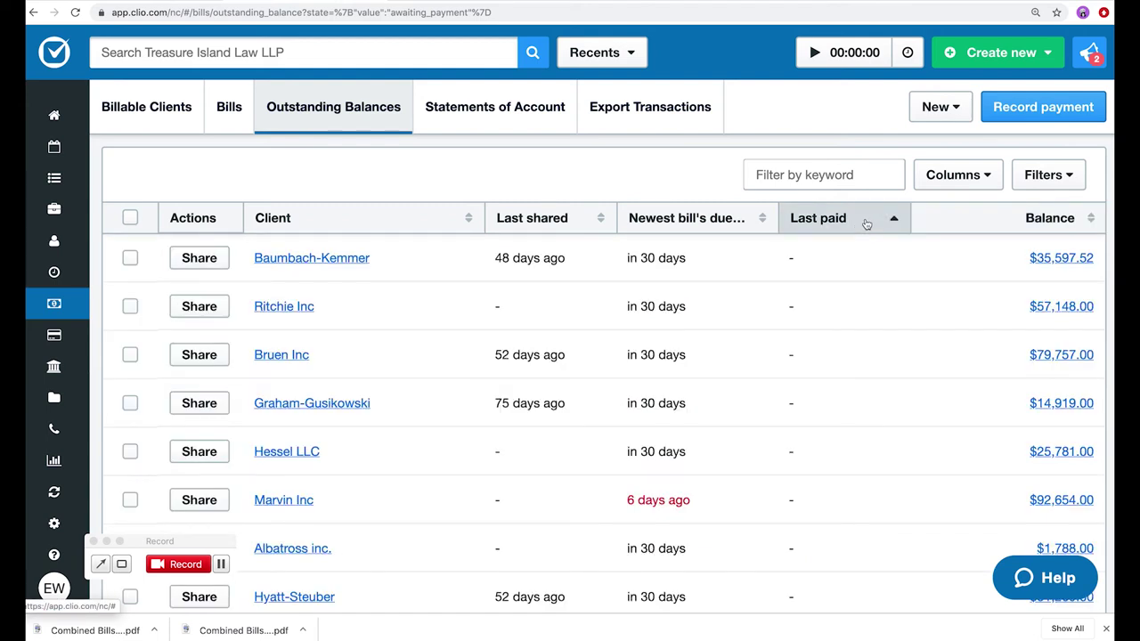
{"action": "left_click", "coordinate": [867, 224]}
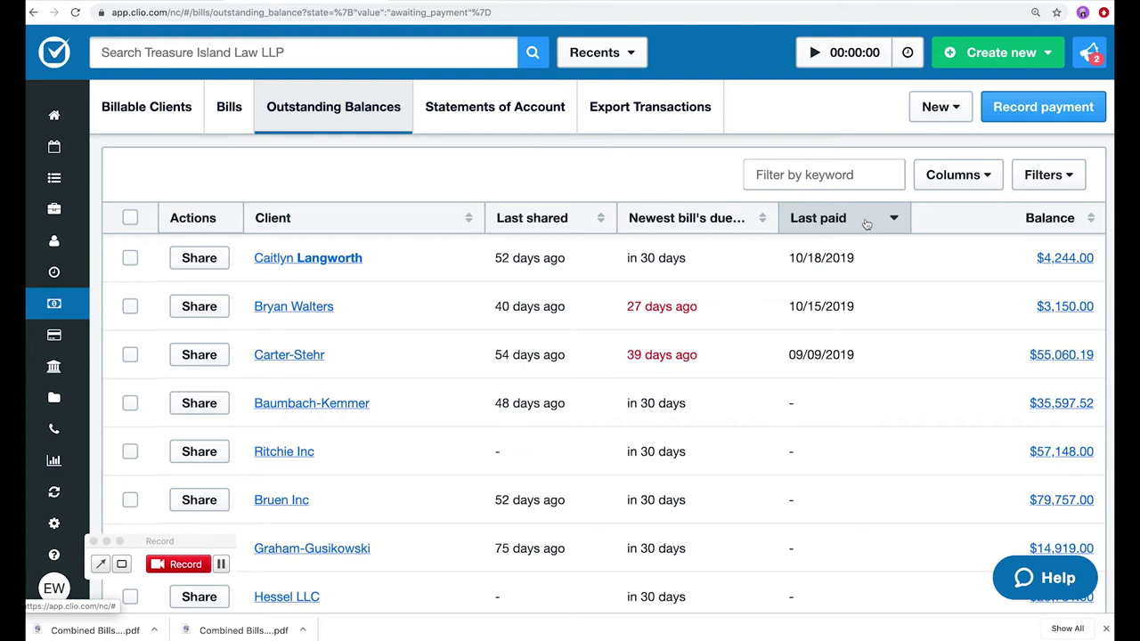
{"action": "left_click", "coordinate": [720, 217]}
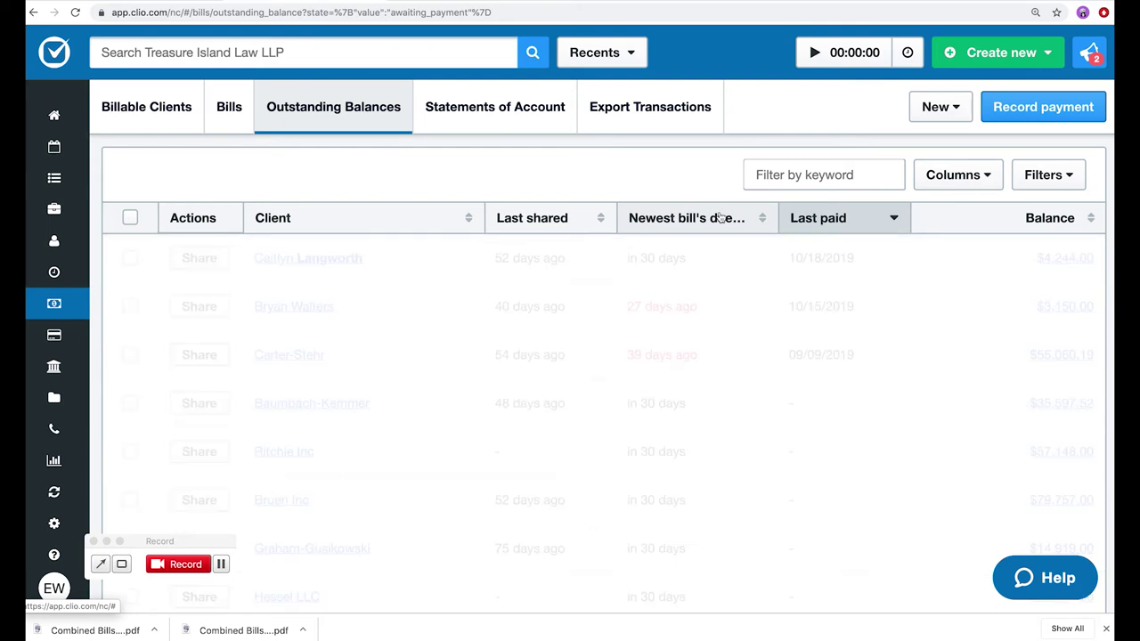
{"action": "left_click", "coordinate": [720, 217]}
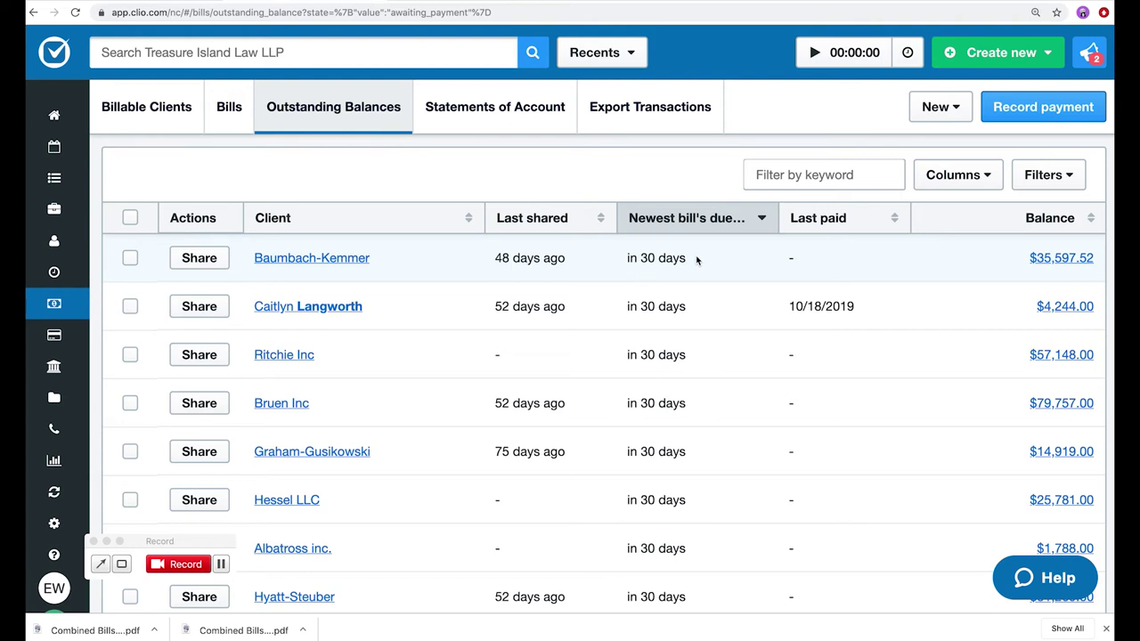
Sort the outstanding balances by most recently shared and review the email sharing options for Warner and Sons' balance without sending it
{"action": "left_click", "coordinate": [576, 226]}
{"action": "left_click", "coordinate": [575, 226]}
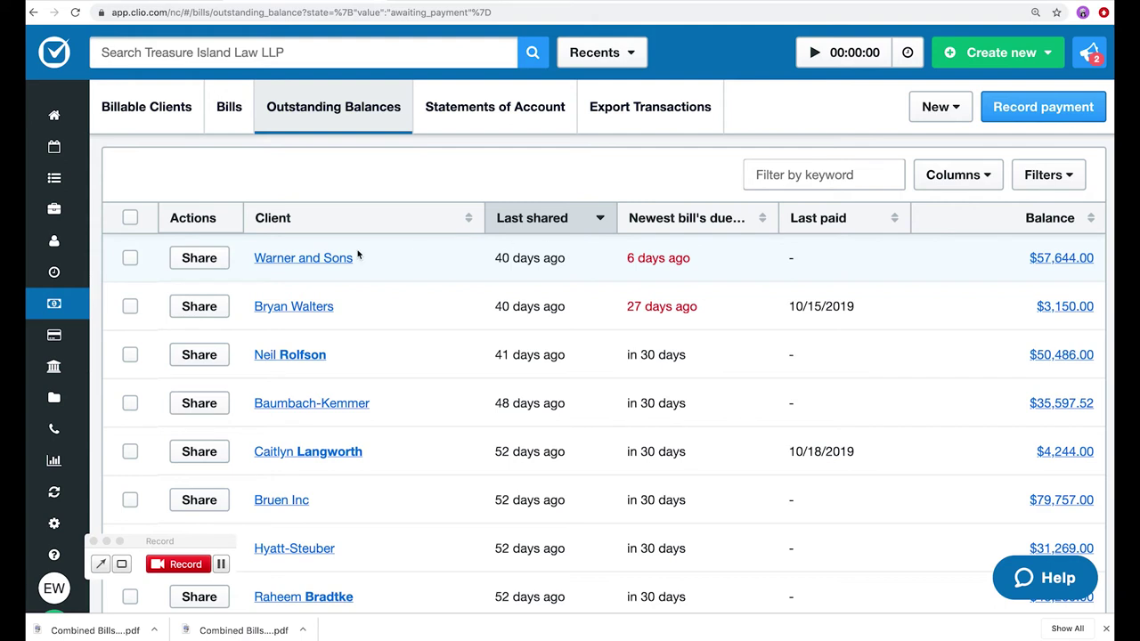
{"action": "left_click", "coordinate": [210, 258]}
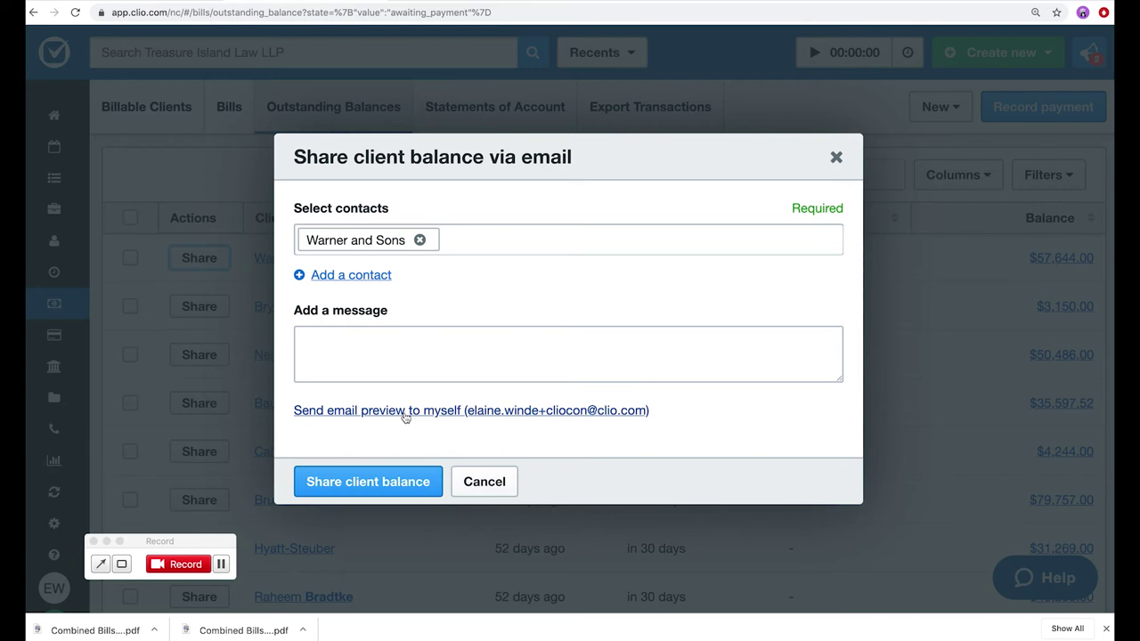
{"action": "left_click", "coordinate": [501, 483]}
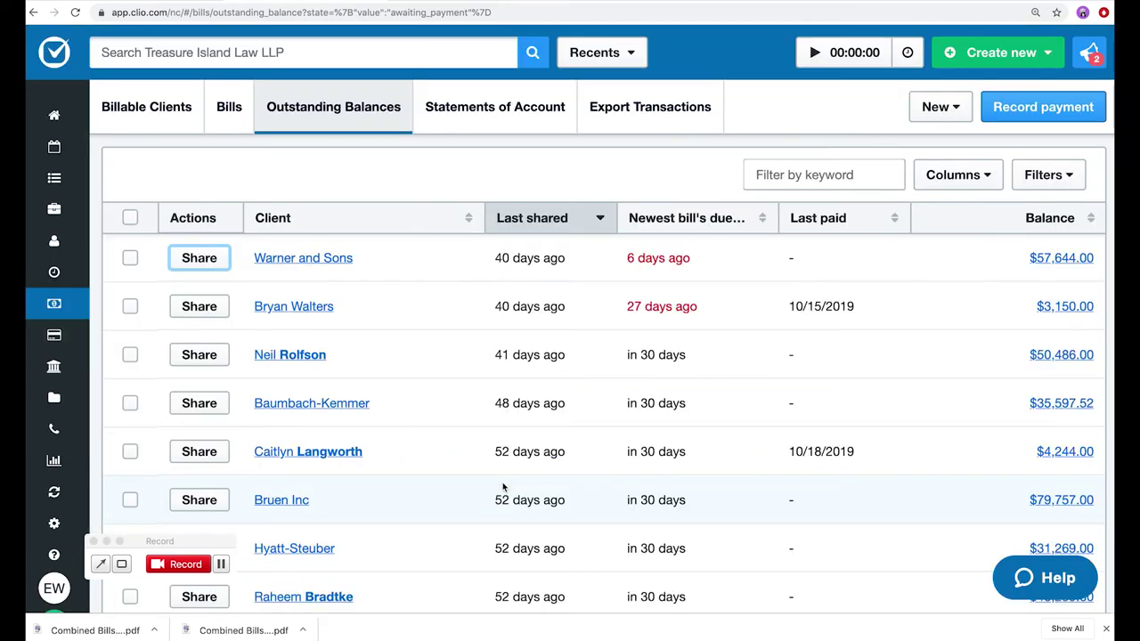